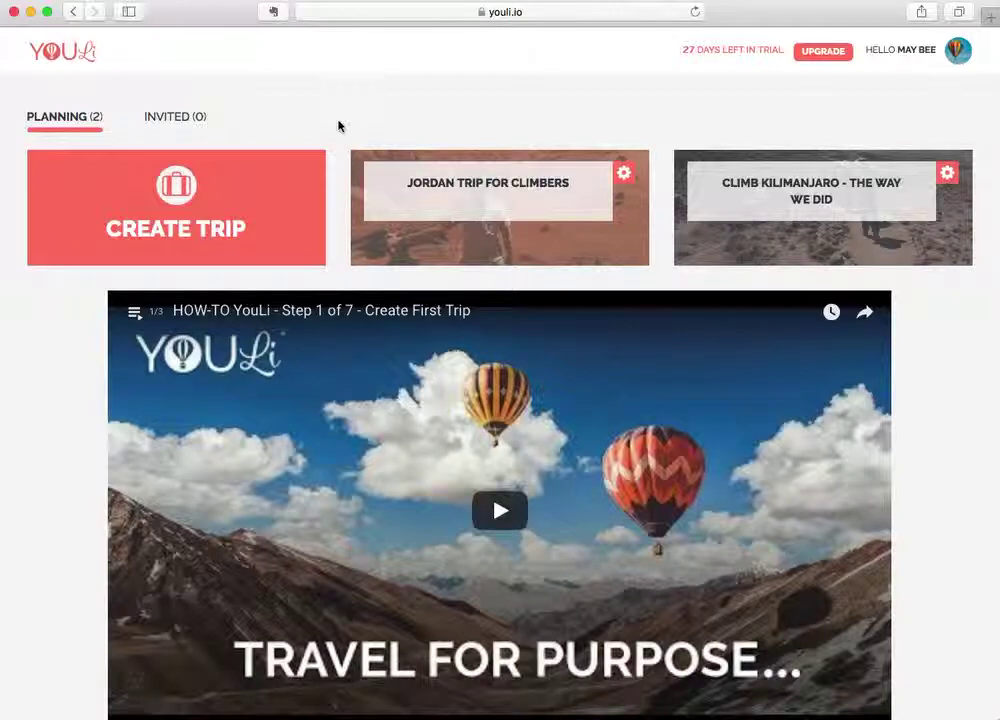
# Open the Jordan Trip for Climbers trip in the trip editor.
pyautogui.click(468, 183)
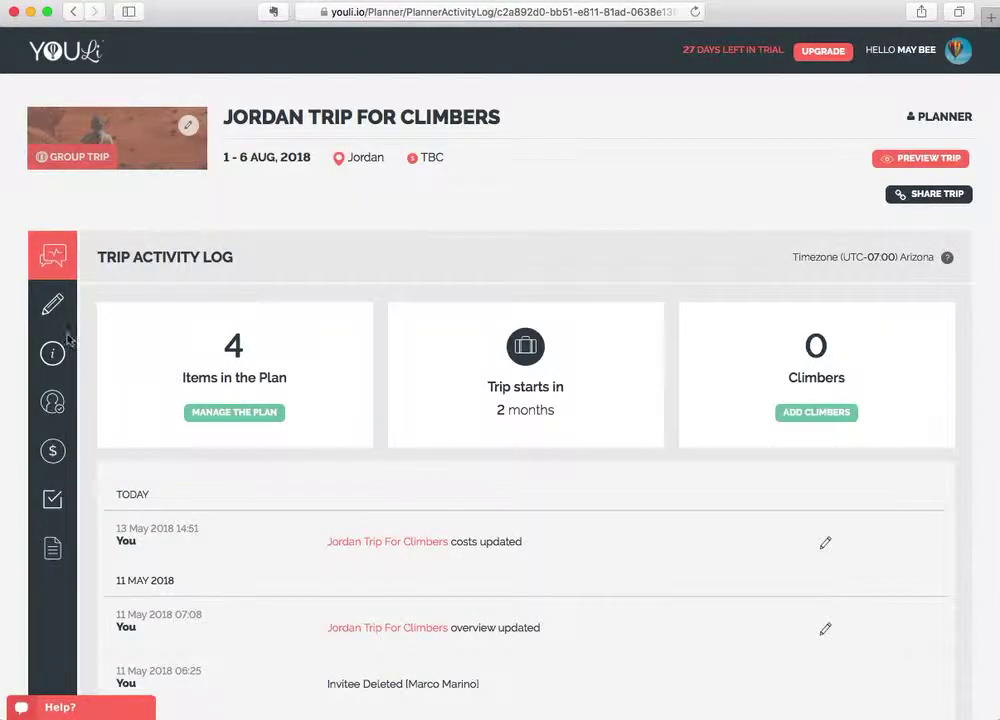
pyautogui.click(52, 312)
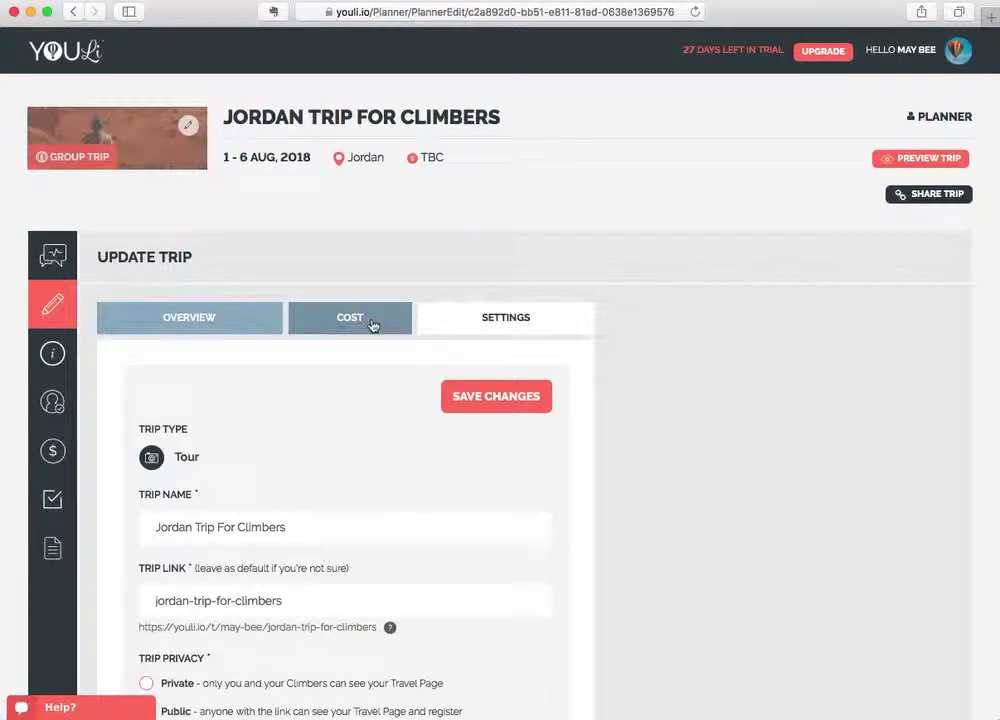
# On the Cost tab, enter 'starting from $3000 USD' as the estimated price.
pyautogui.click(372, 325)
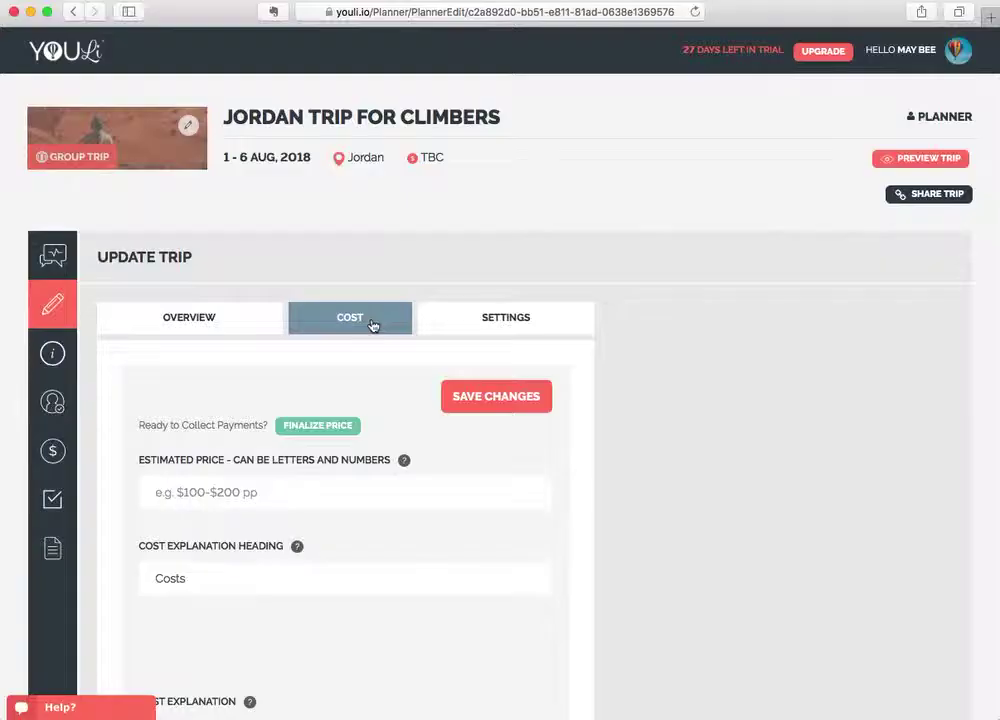
pyautogui.scroll(-2, 415, 425)
pyautogui.scroll(-2, 415, 425)
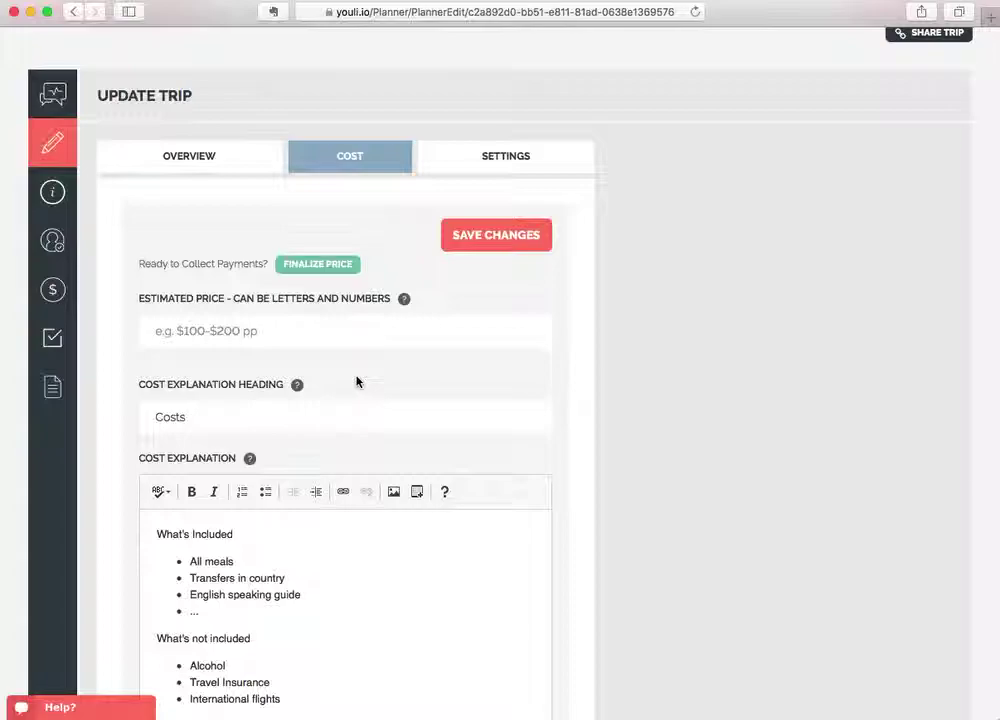
pyautogui.scroll(-2, 357, 381)
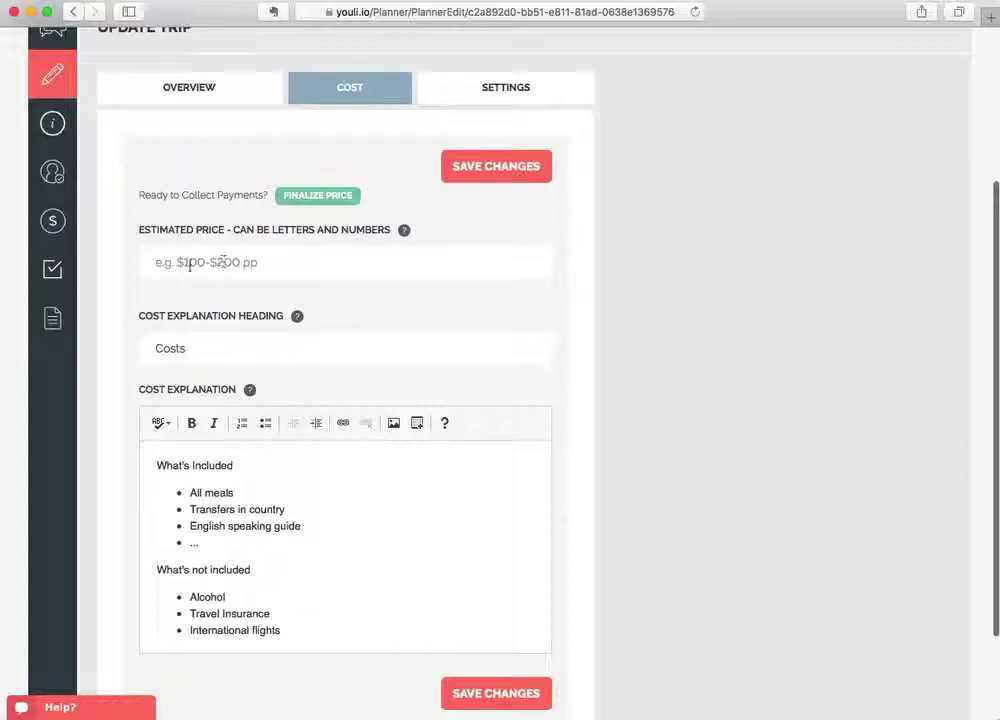
pyautogui.click(204, 264)
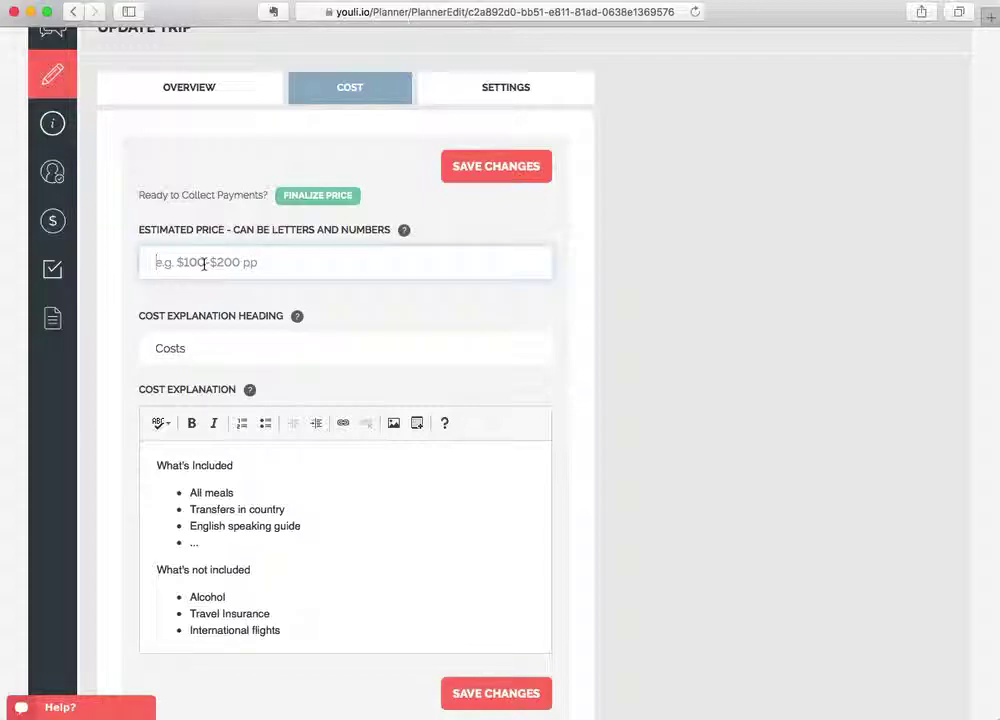
pyautogui.write('$tarting from $3000 USD')
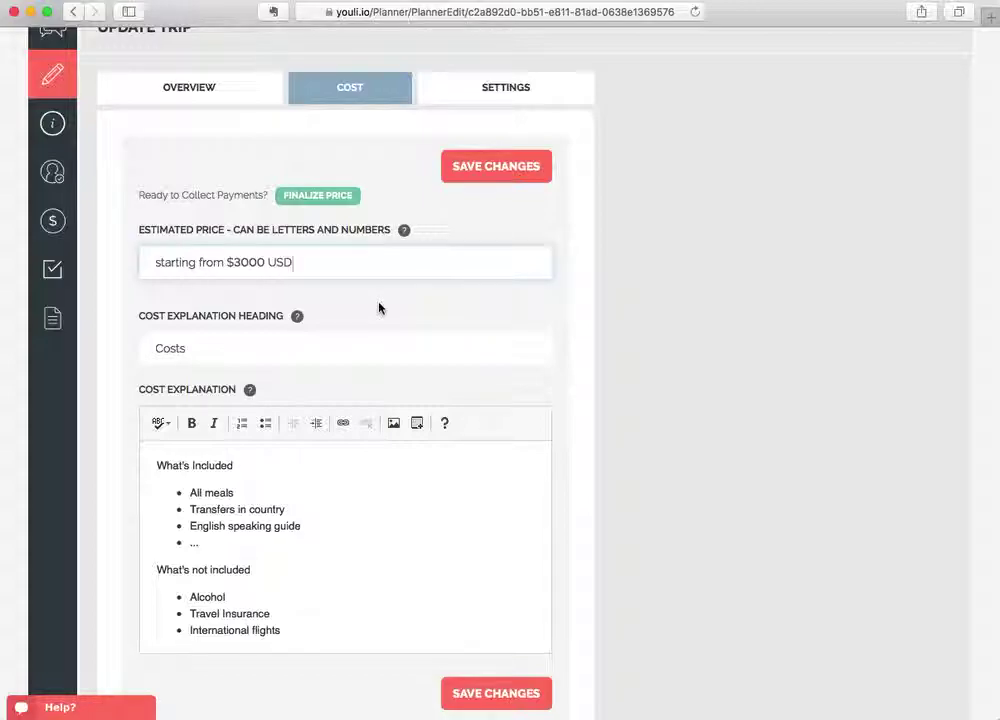
# Switch to a final price and replace 0.00 with 3000 in USD per person.
pyautogui.click(330, 197)
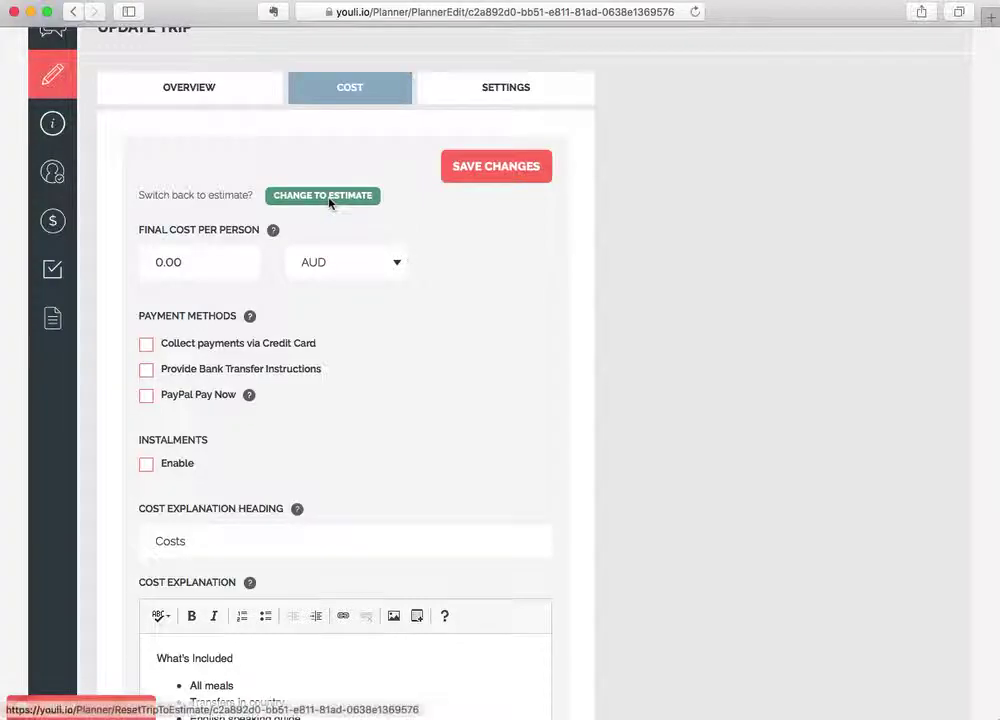
pyautogui.click(195, 264)
pyautogui.press('super+a')
pyautogui.write('3000')
pyautogui.click(340, 262)
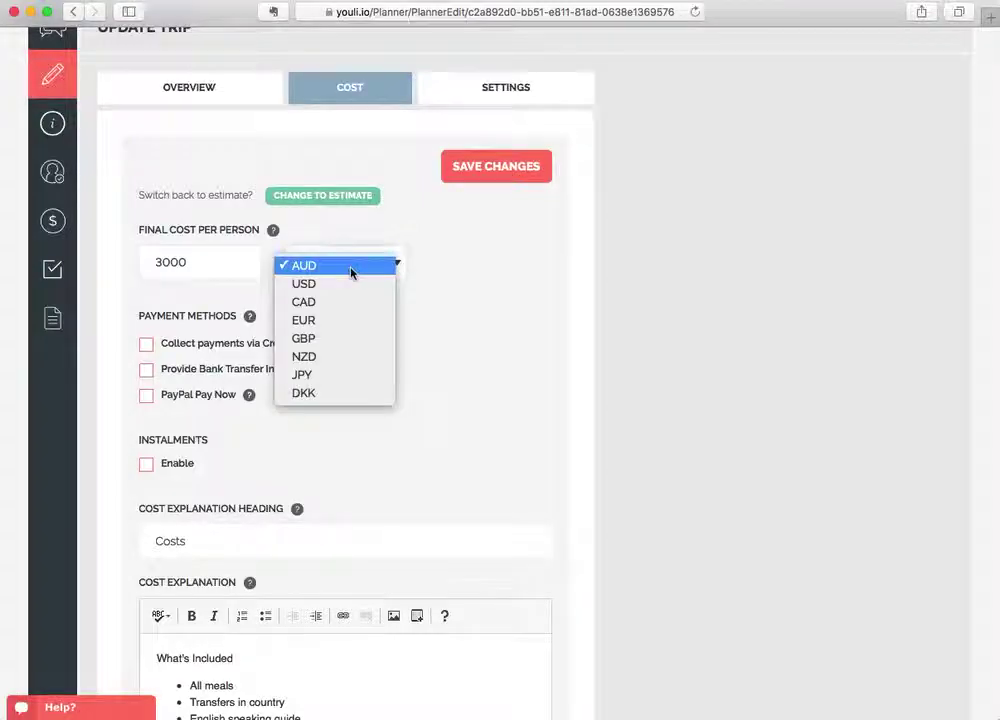
pyautogui.click(327, 285)
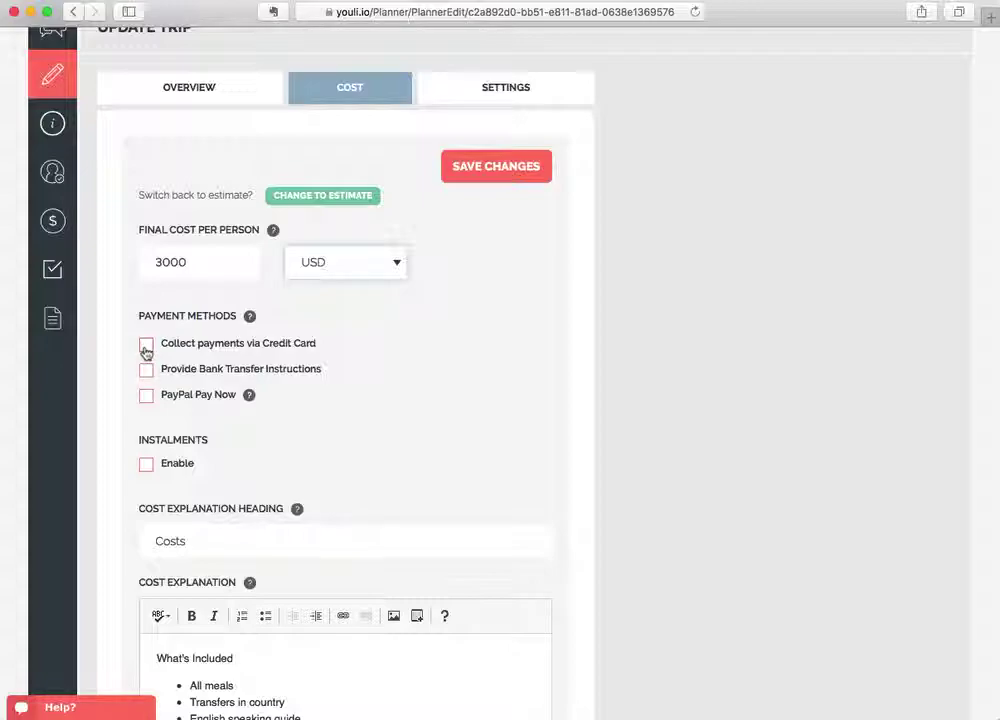
# Tick 'Collect payments via Credit Card' and 'Provide Bank Transfer Instructions'.
pyautogui.click(146, 346)
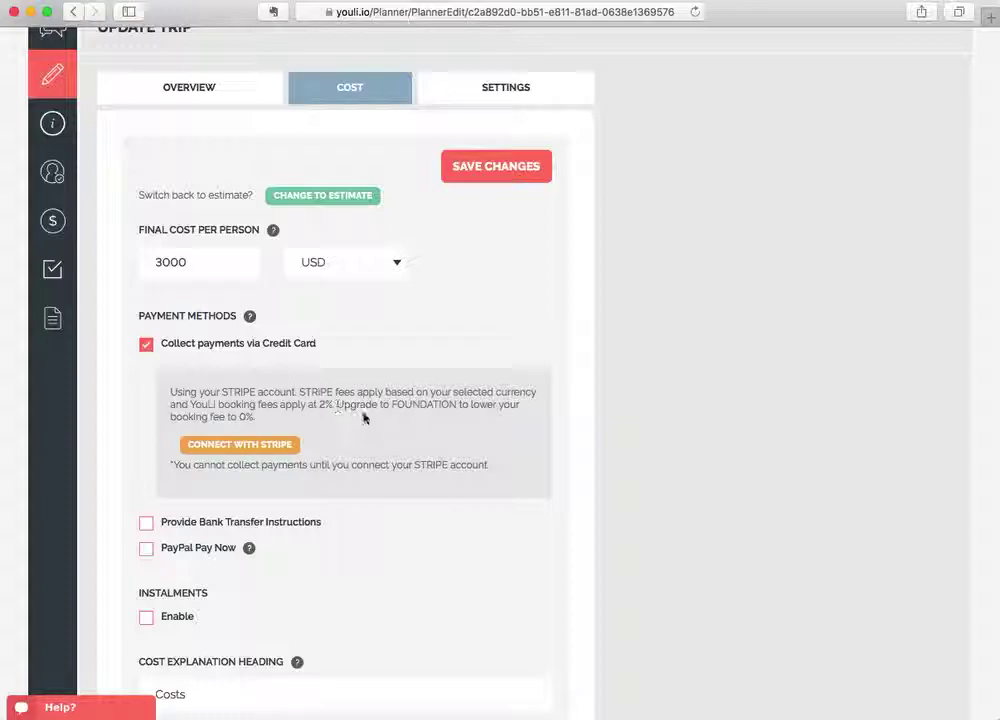
pyautogui.scroll(-2, 375, 424)
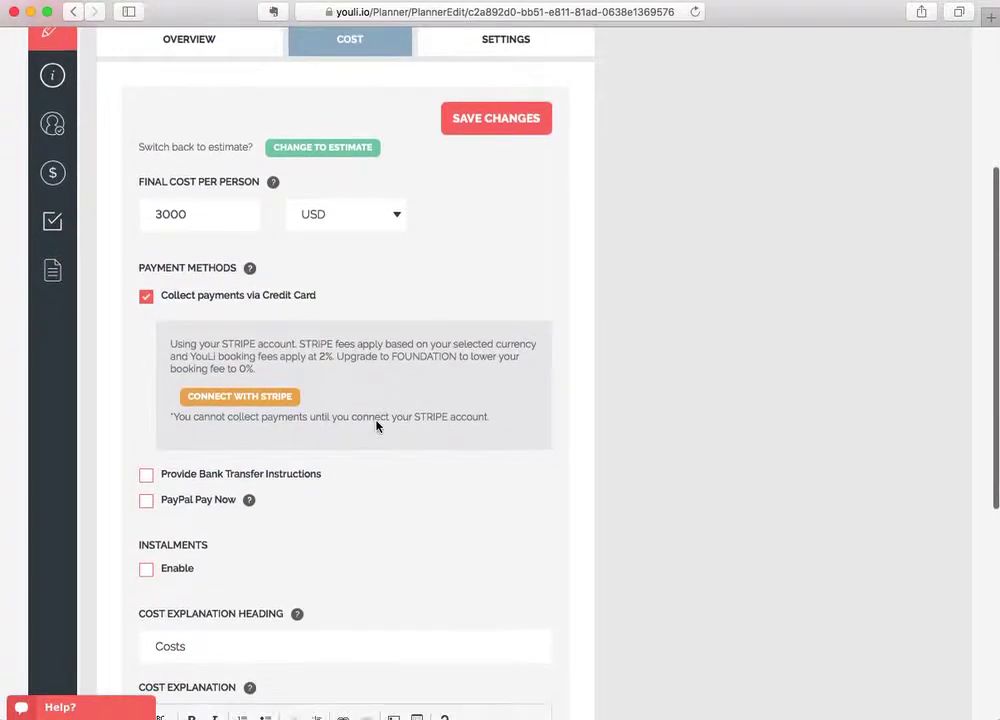
pyautogui.click(238, 480)
# Review the placeholder bank transfer details, including the SWIFT/BIC line and FOUNDATION fee note.
pyautogui.scroll(-3, 357, 482)
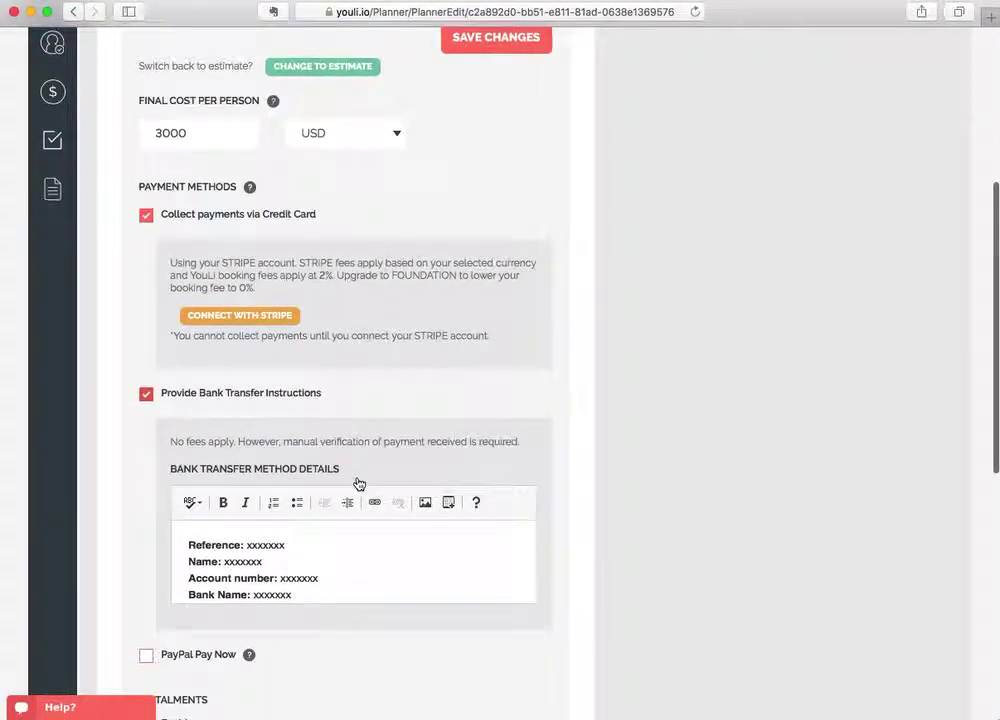
pyautogui.scroll(-3, 370, 470)
pyautogui.moveTo(183, 485); pyautogui.dragTo(385, 545)
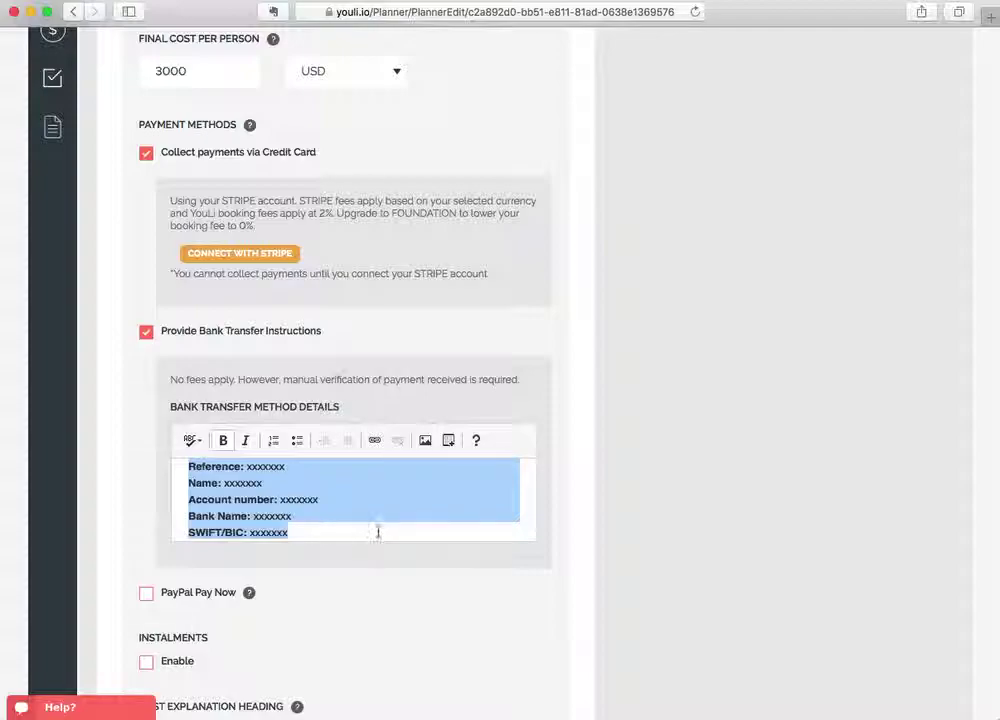
pyautogui.click(371, 522)
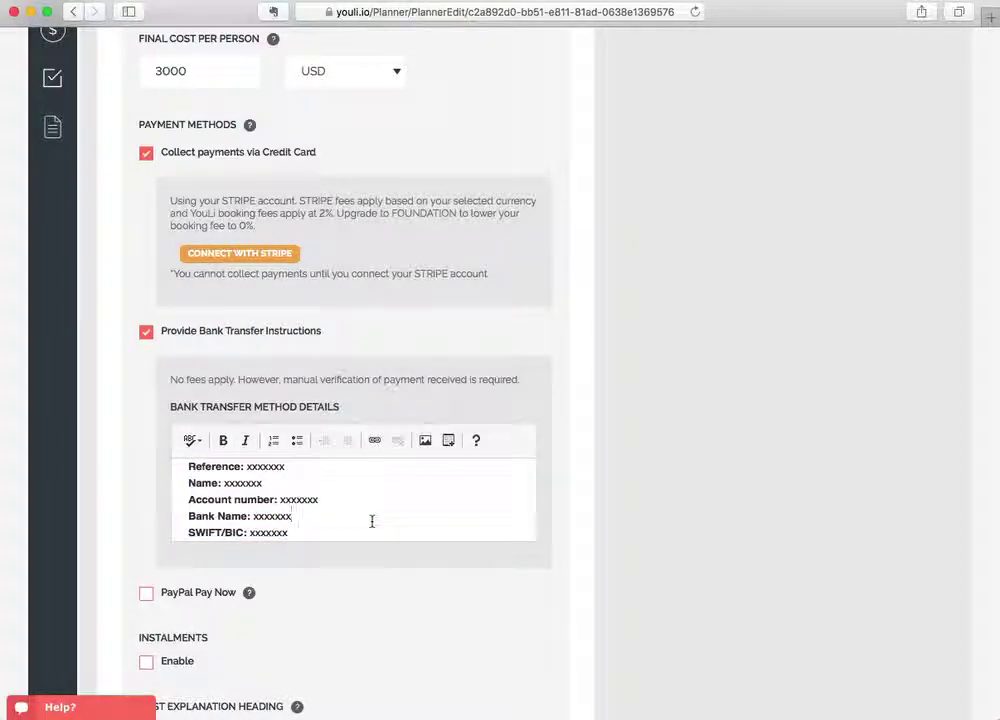
pyautogui.click(187, 533)
pyautogui.scroll(1, 345, 508)
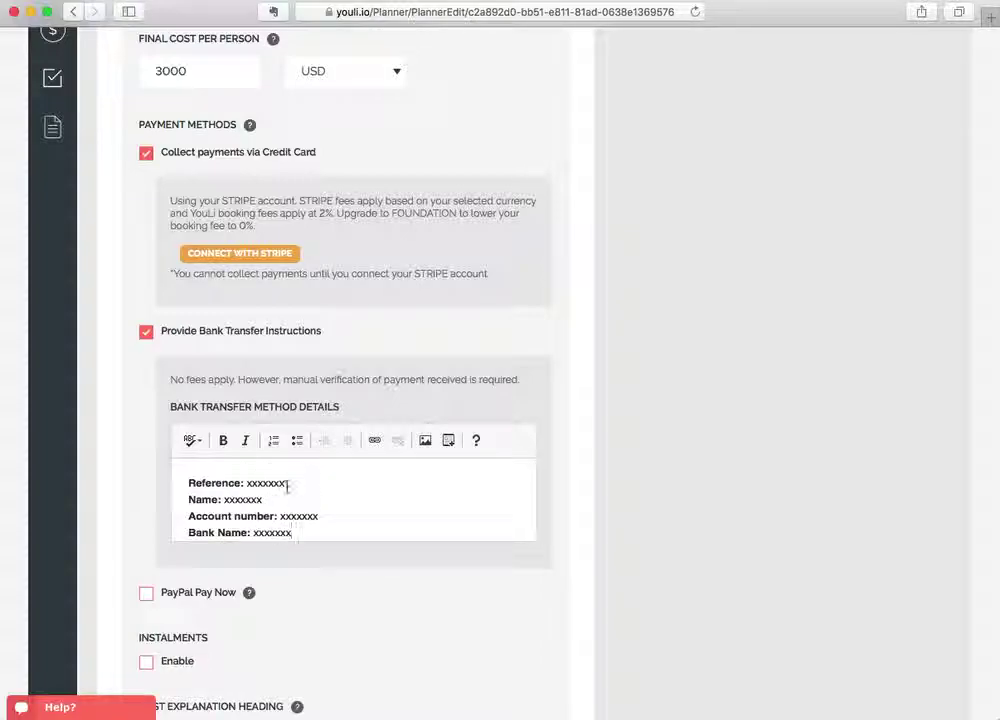
pyautogui.scroll(2, 279, 353)
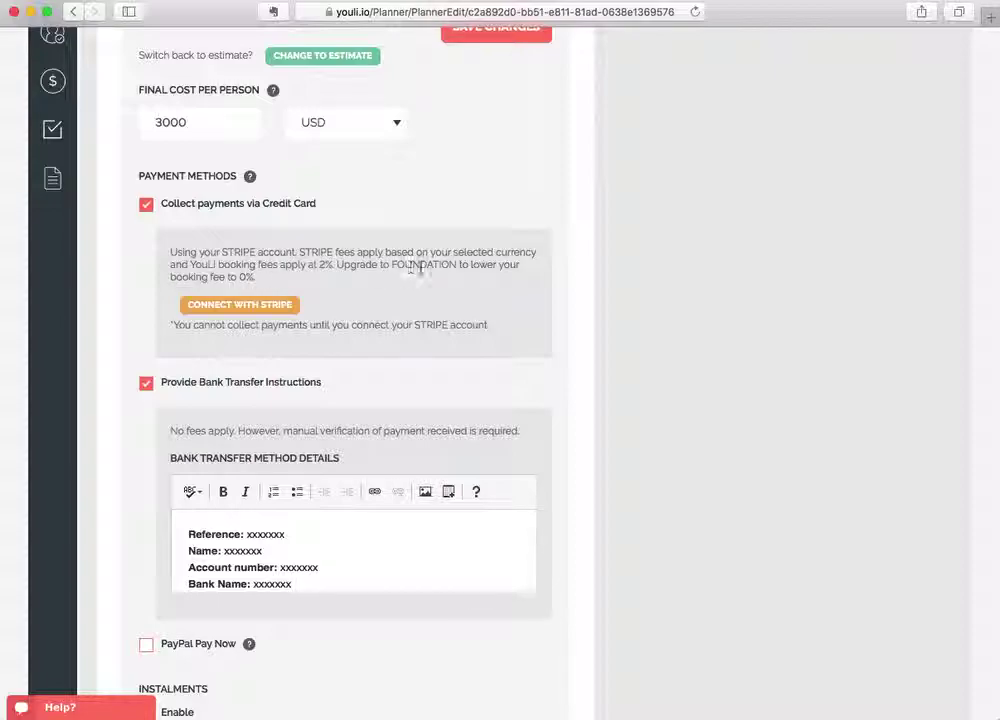
pyautogui.doubleClick(423, 265)
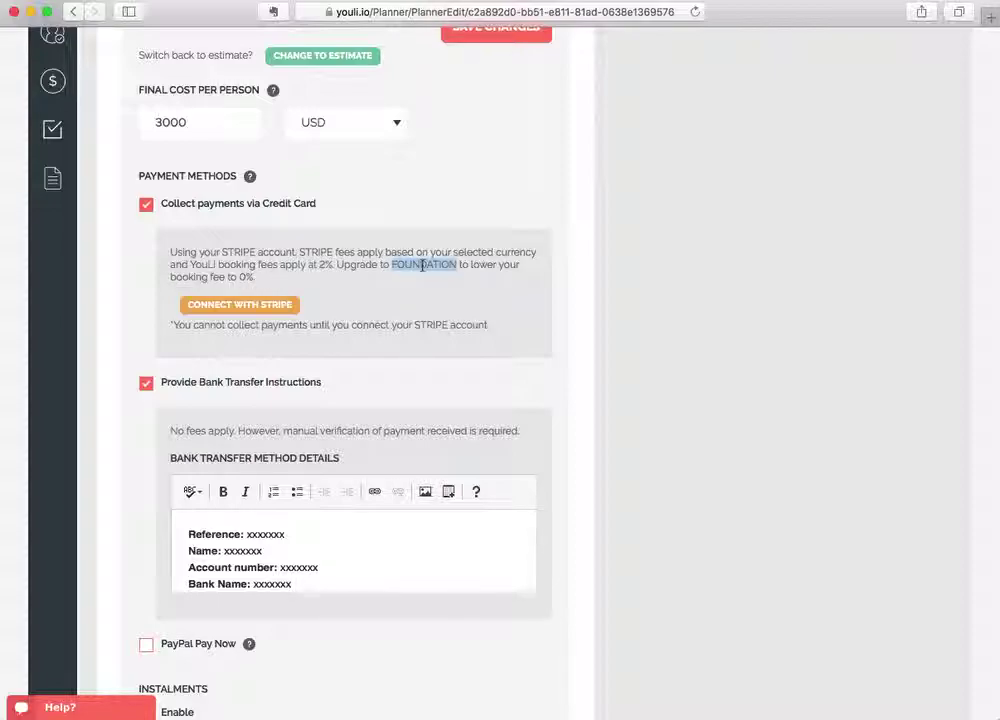
pyautogui.scroll(-1, 397, 313)
# Use Connect With Stripe to open the profile Payments page in a new tab.
pyautogui.click(397, 312)
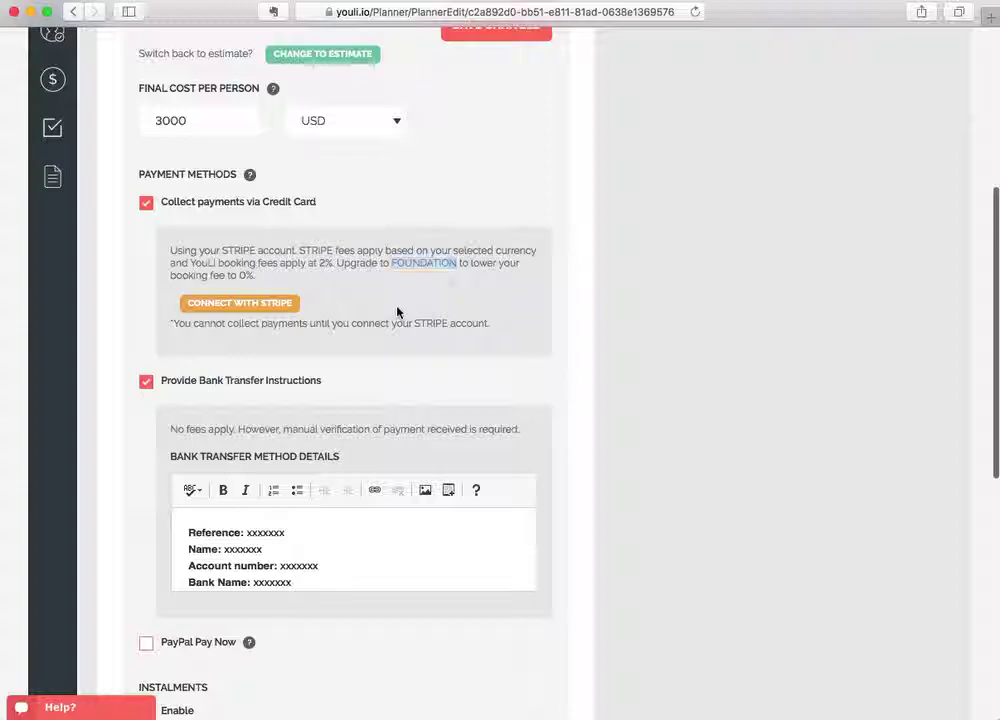
pyautogui.click(275, 315)
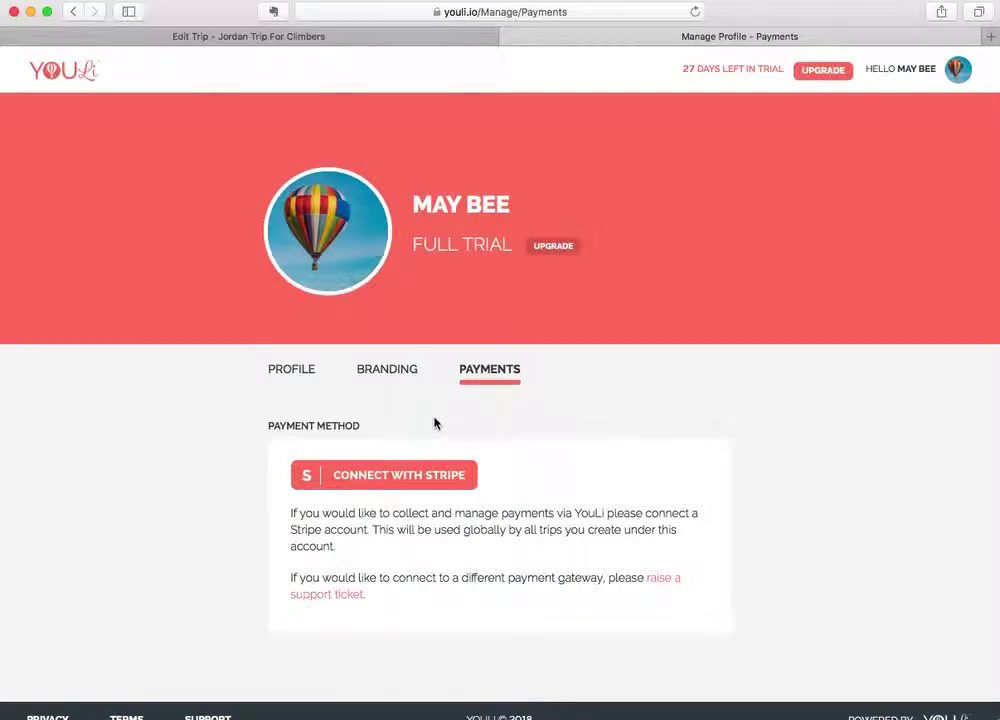
pyautogui.click(908, 69)
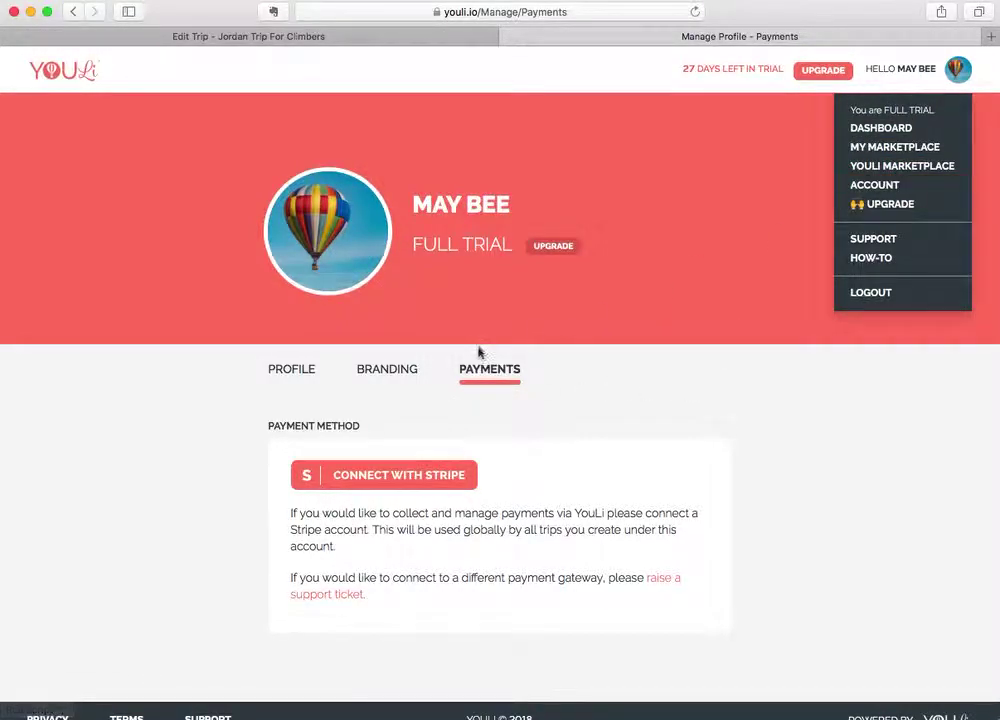
pyautogui.click(512, 461)
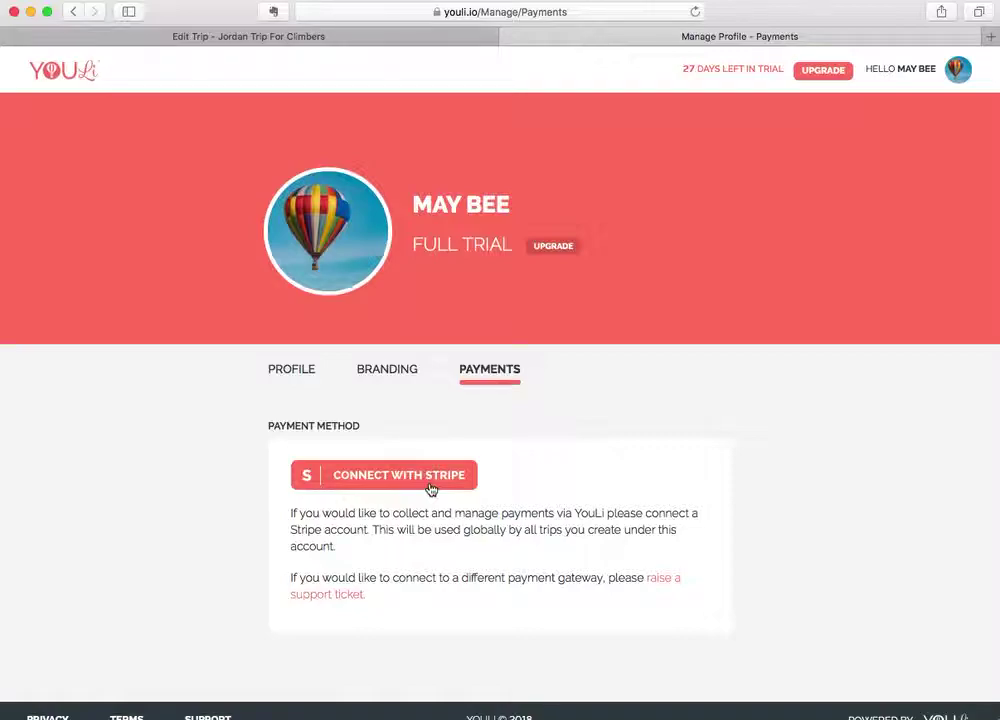
pyautogui.scroll(-1, 326, 569)
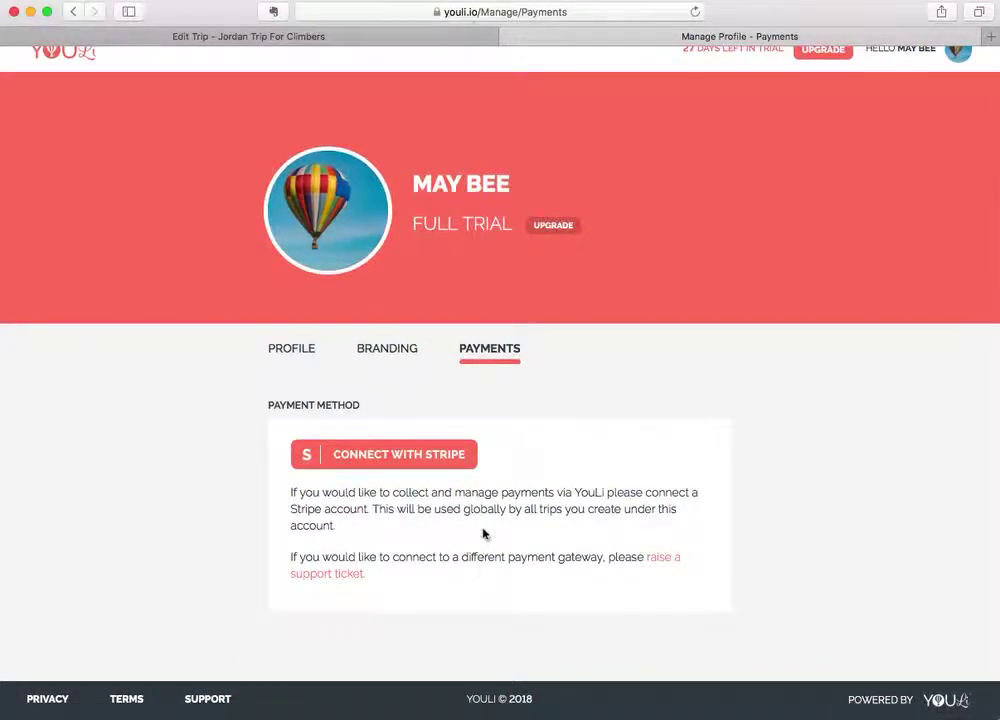
# Start the Stripe connection, review the 2% fee note, and continue to Stripe's form.
pyautogui.click(436, 458)
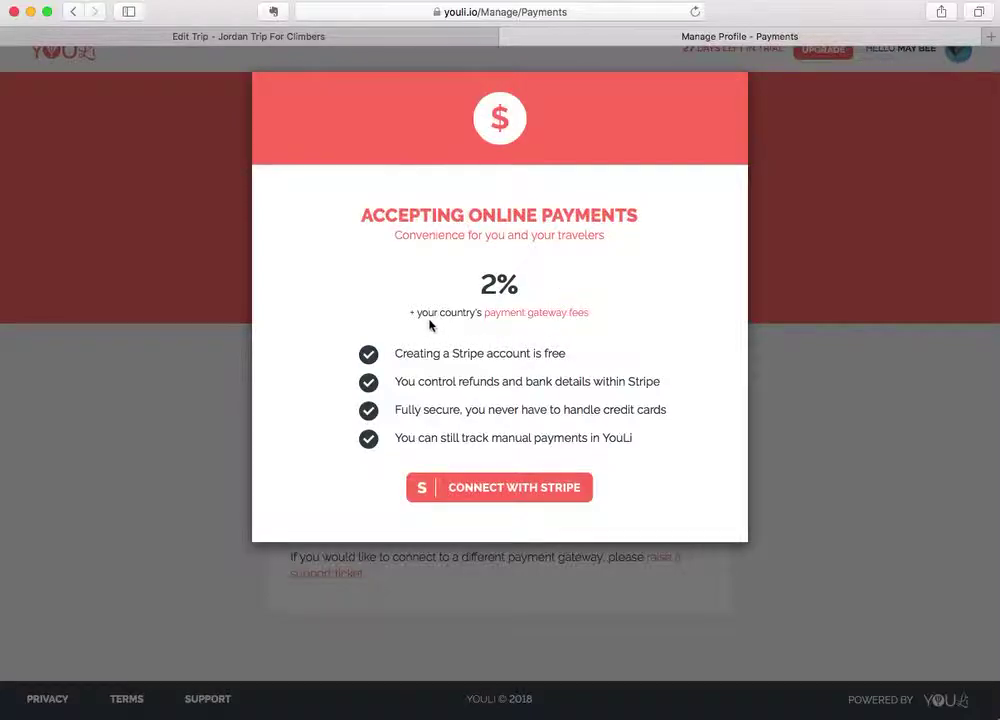
pyautogui.moveTo(482, 283); pyautogui.dragTo(536, 282)
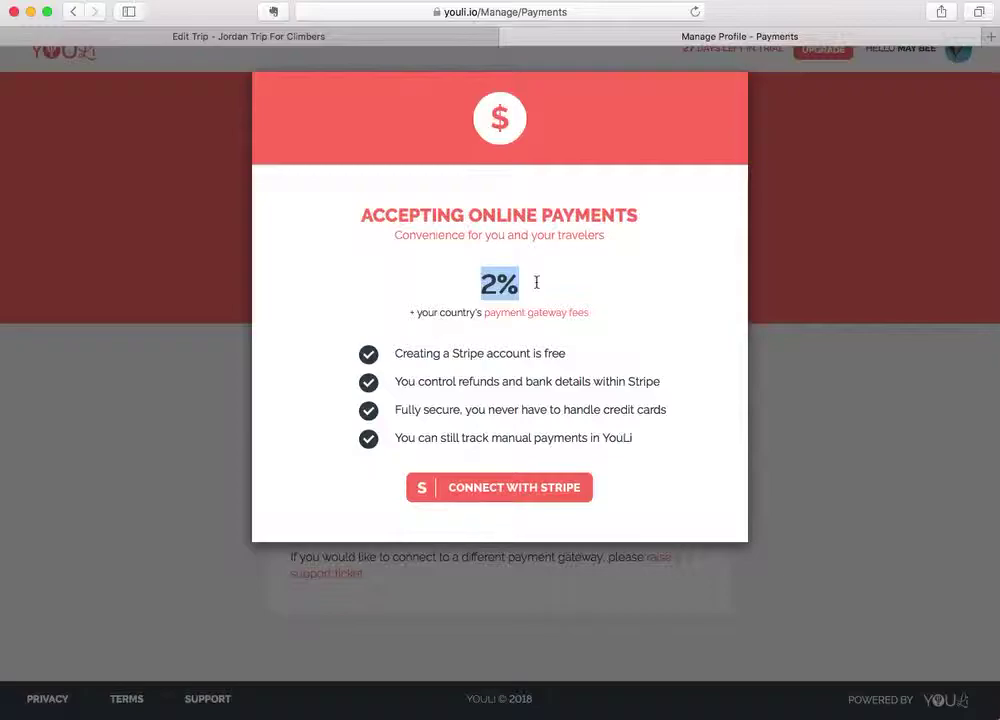
pyautogui.click(525, 288)
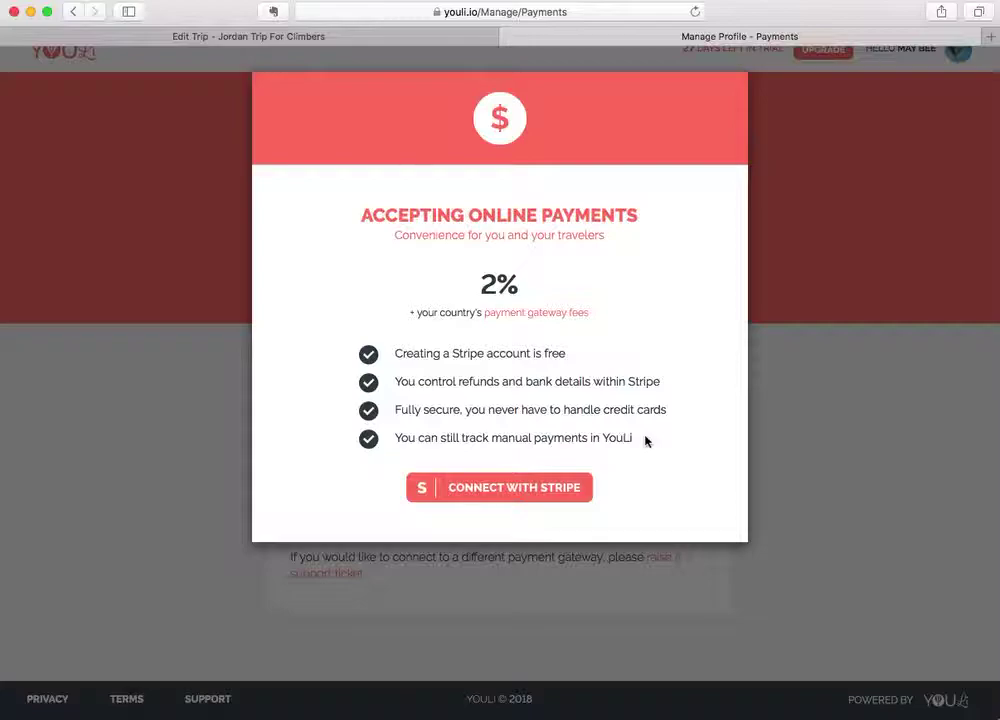
pyautogui.click(551, 494)
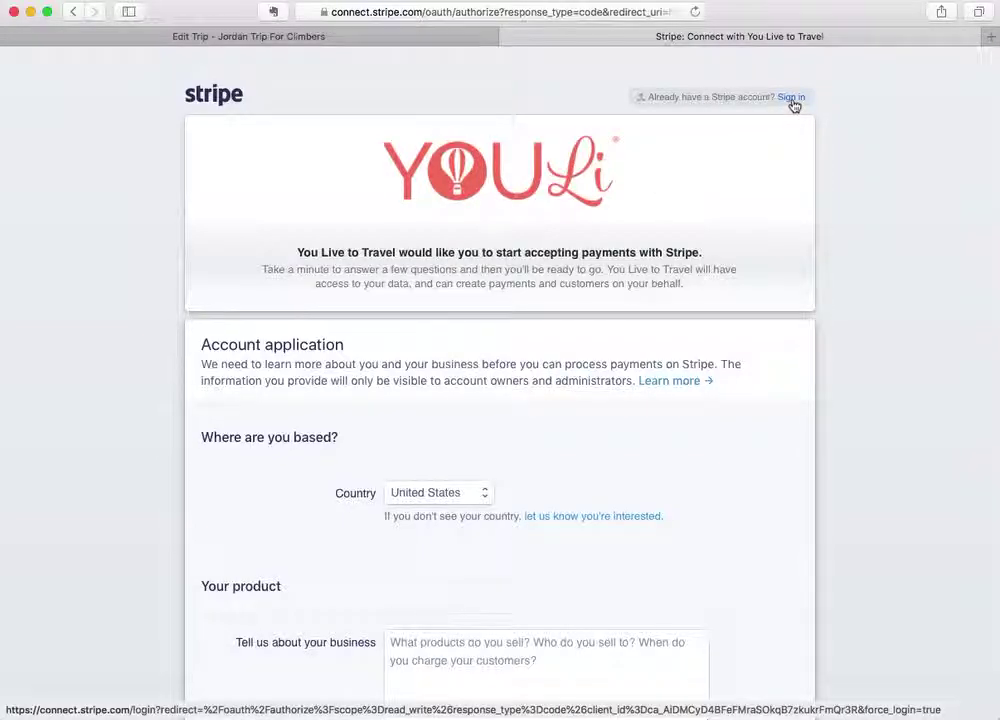
# Skim the Stripe application form, then choose to sign in with an existing account.
pyautogui.scroll(-5, 691, 305)
pyautogui.scroll(-15, 691, 305)
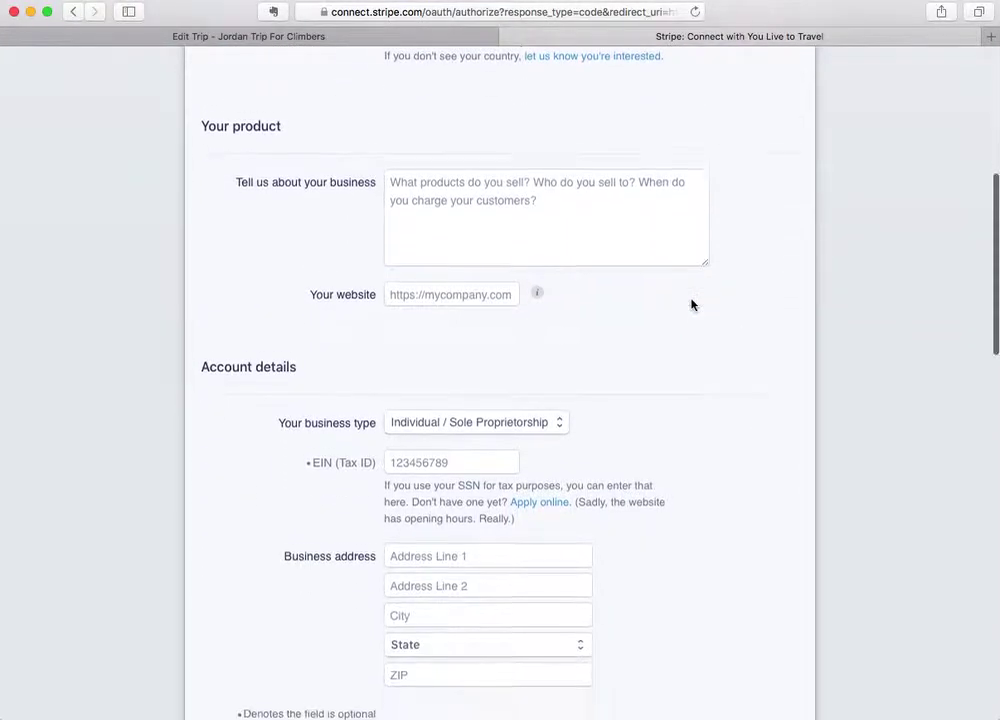
pyautogui.scroll(-12, 691, 305)
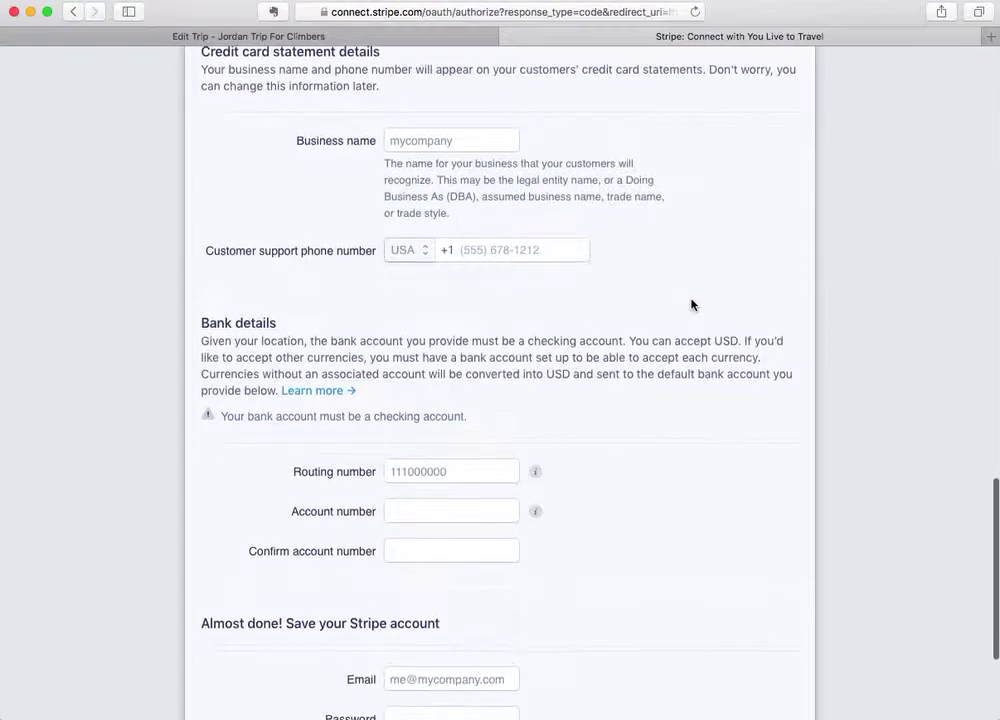
pyautogui.scroll(7, 691, 305)
pyautogui.scroll(14, 691, 305)
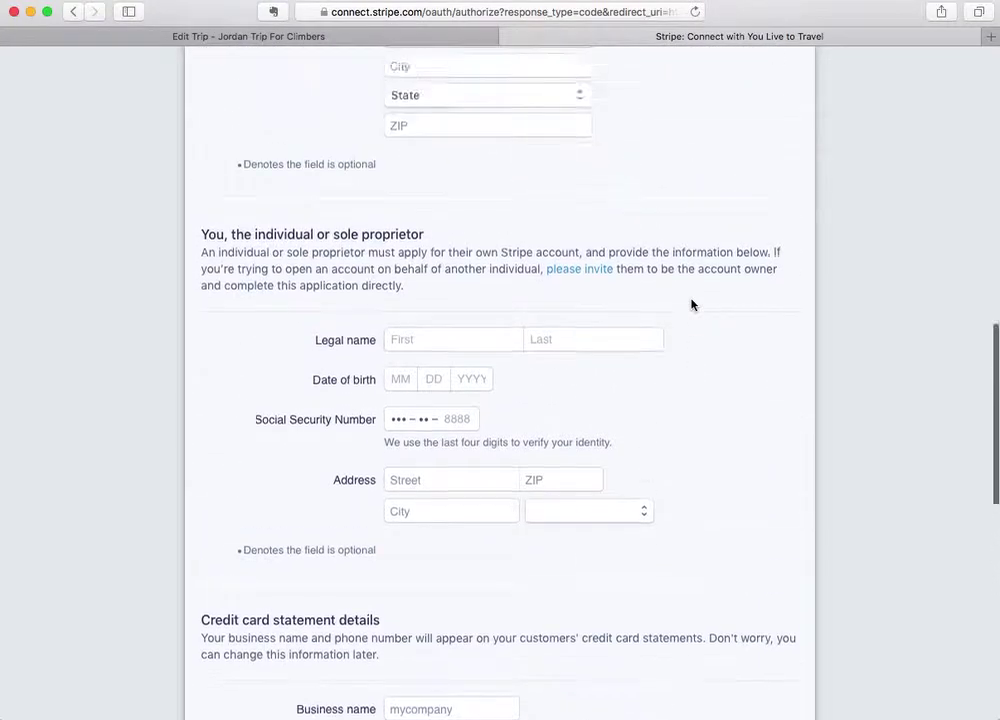
pyautogui.scroll(5, 693, 305)
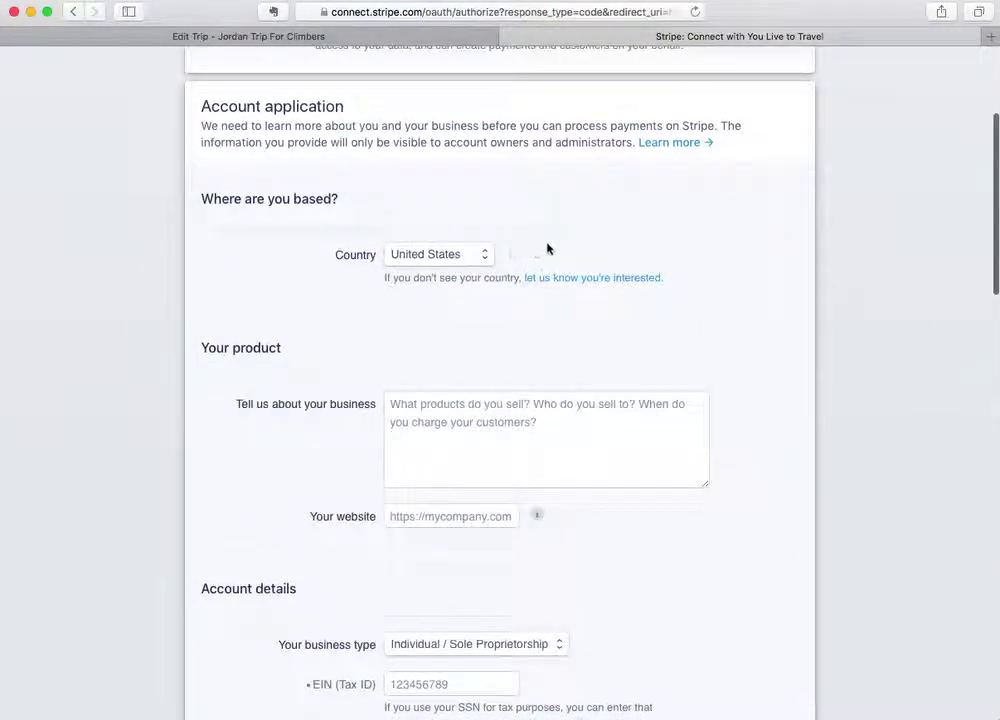
pyautogui.scroll(5, 557, 248)
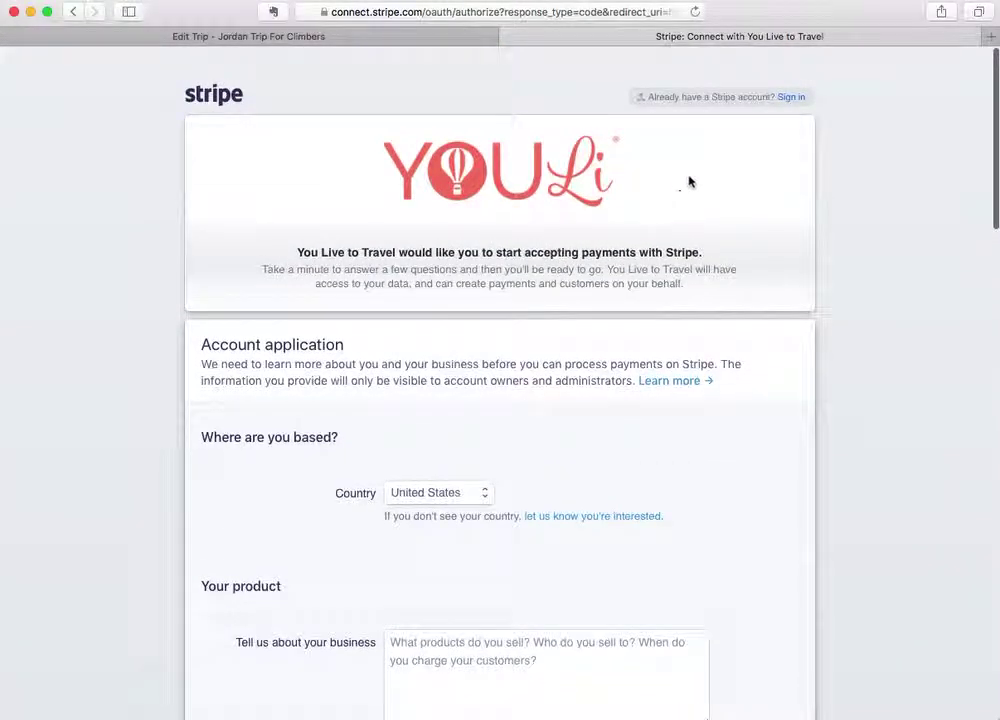
pyautogui.click(789, 98)
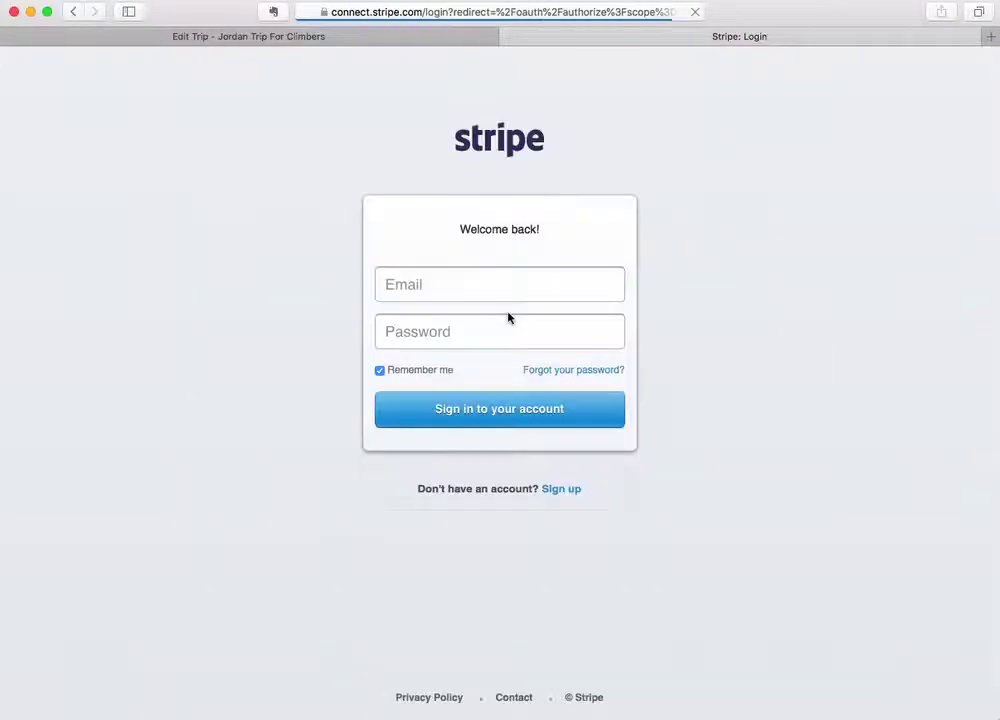
# Log into Stripe using the saved login and authorize the You Live to Travel connection.
pyautogui.click(474, 289)
pyautogui.click(583, 286)
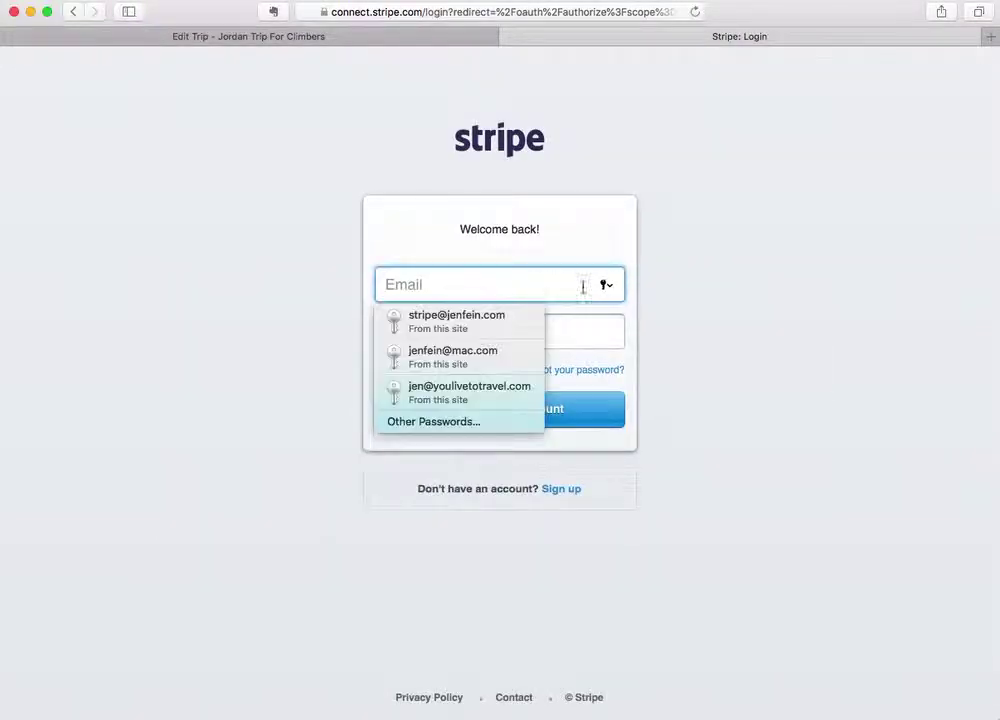
pyautogui.click(460, 325)
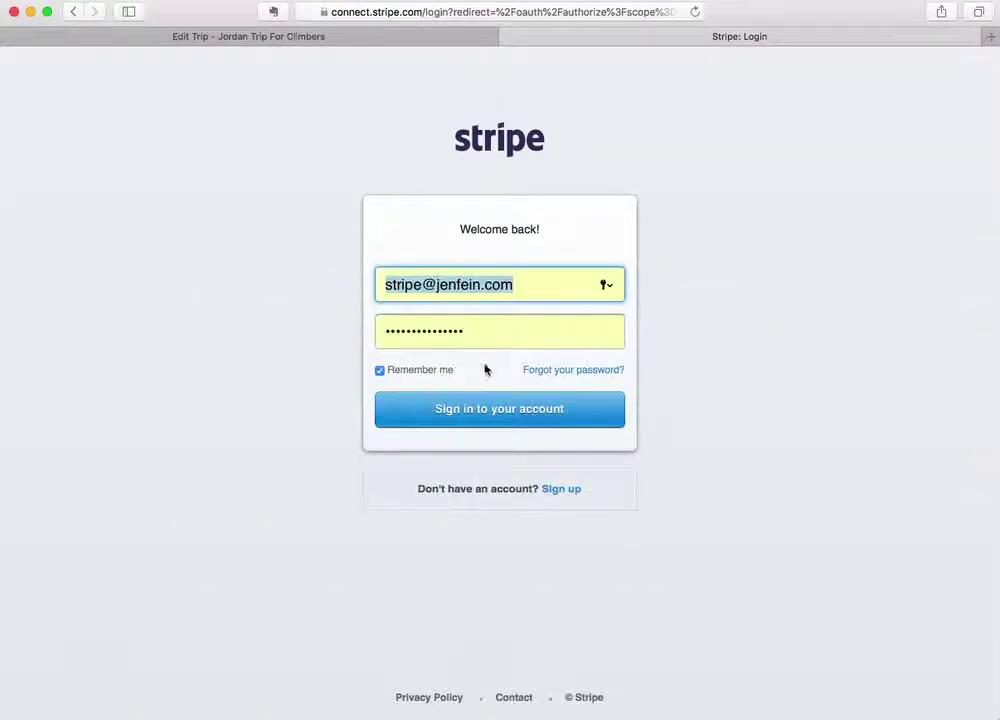
pyautogui.click(513, 407)
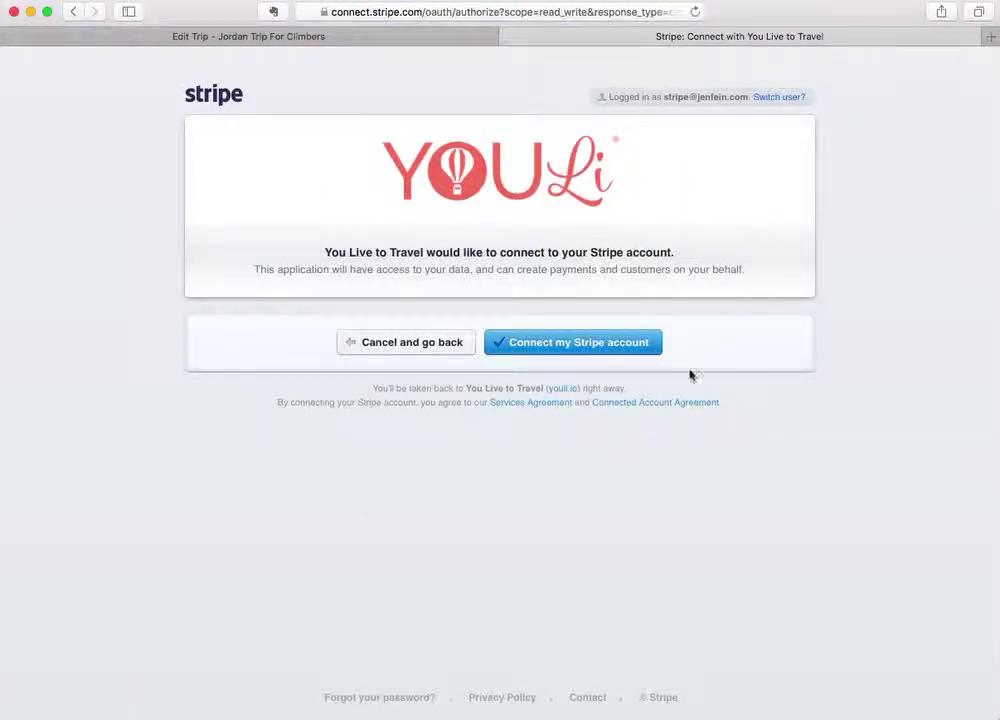
pyautogui.click(538, 350)
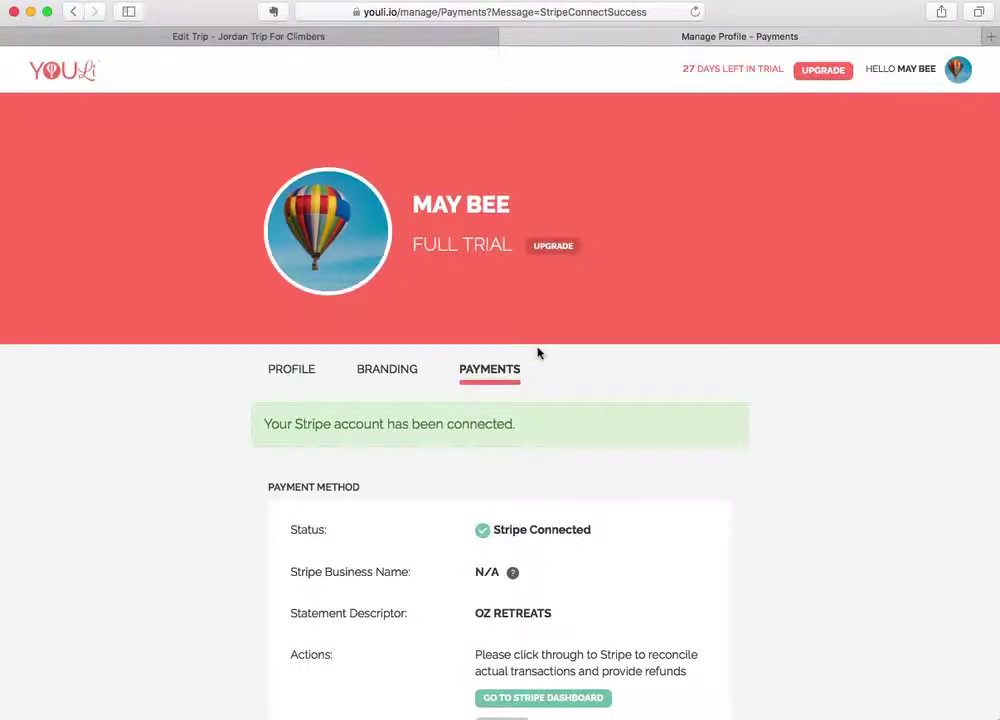
# Return to the Edit Trip – Jordan Trip For Climbers tab and reload it.
pyautogui.scroll(-2, 590, 510)
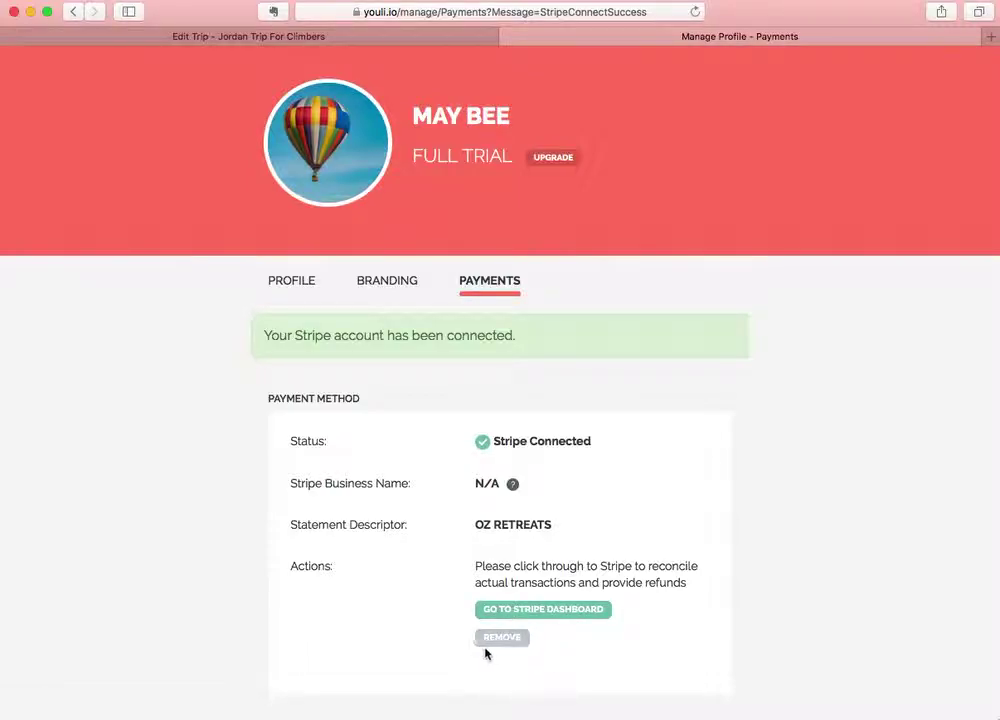
pyautogui.scroll(3, 573, 651)
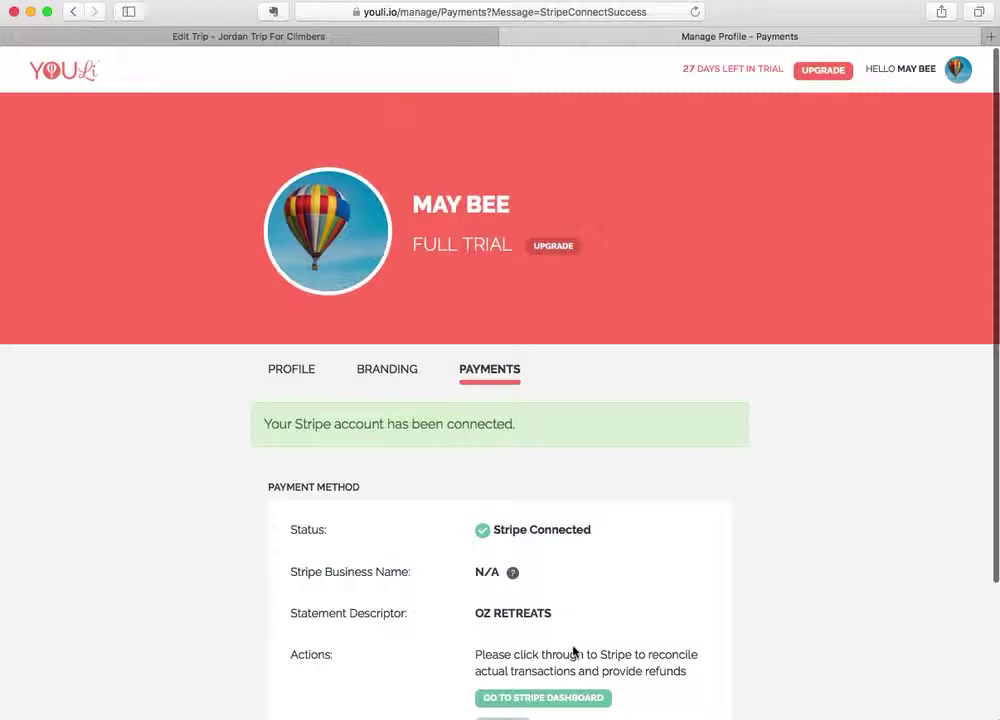
pyautogui.click(372, 37)
pyautogui.press('super+r')
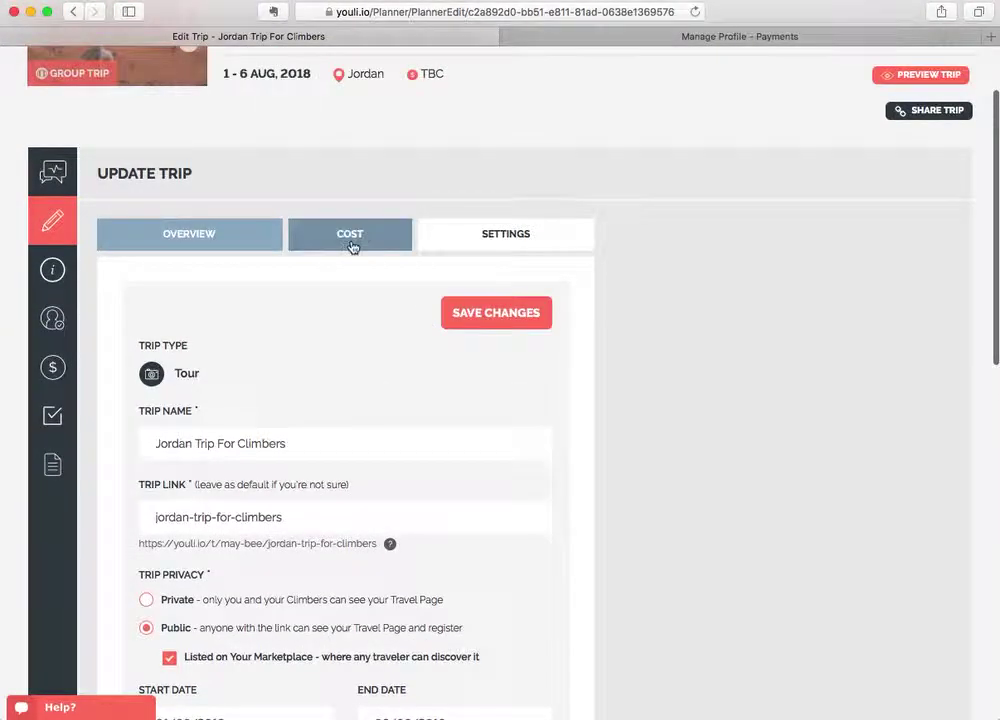
# On the Cost tab, finalize the price at 3000 USD per person.
pyautogui.click(350, 246)
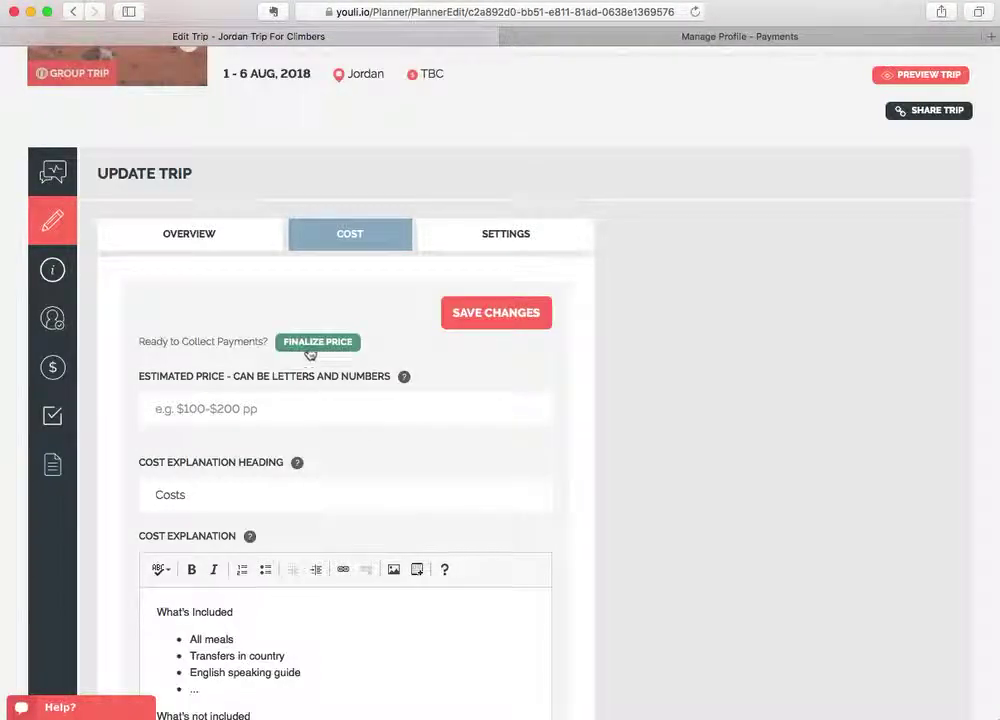
pyautogui.click(311, 353)
pyautogui.moveTo(196, 408); pyautogui.dragTo(100, 408)
pyautogui.write('3000')
pyautogui.click(345, 410)
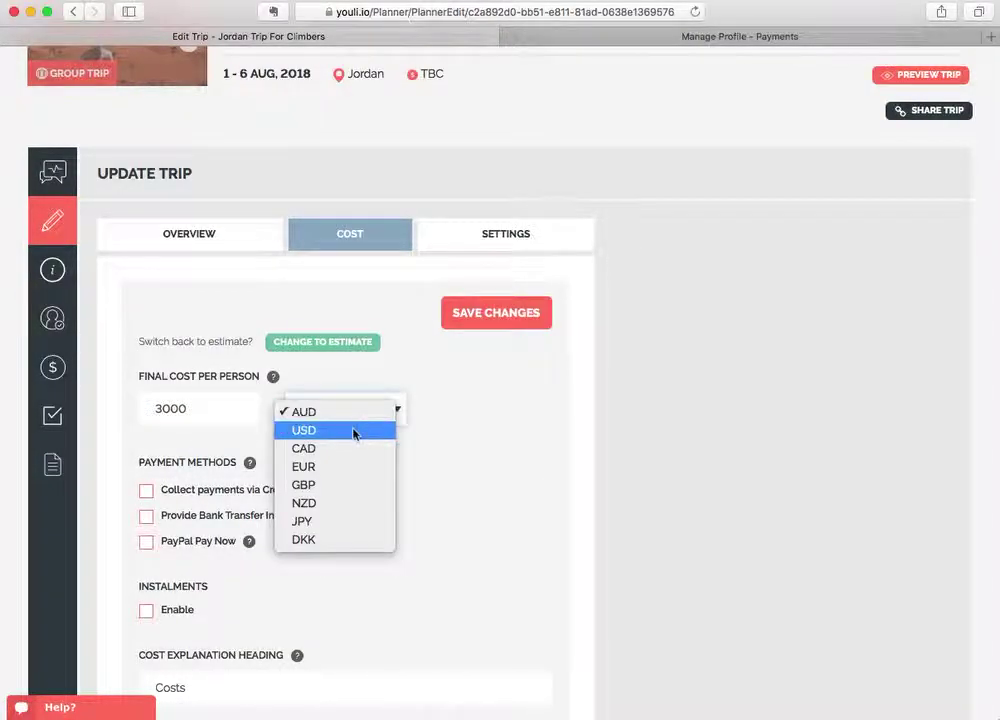
pyautogui.click(356, 432)
# Enable credit card (Stripe Connected) and bank transfer as payment methods.
pyautogui.click(146, 491)
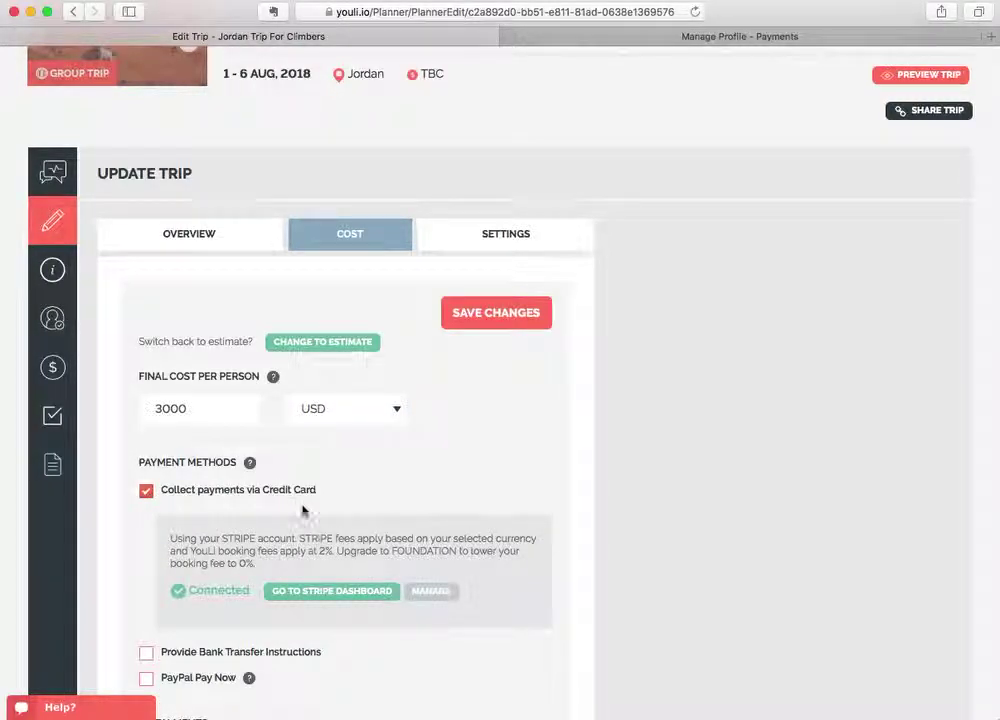
pyautogui.scroll(-1, 303, 512)
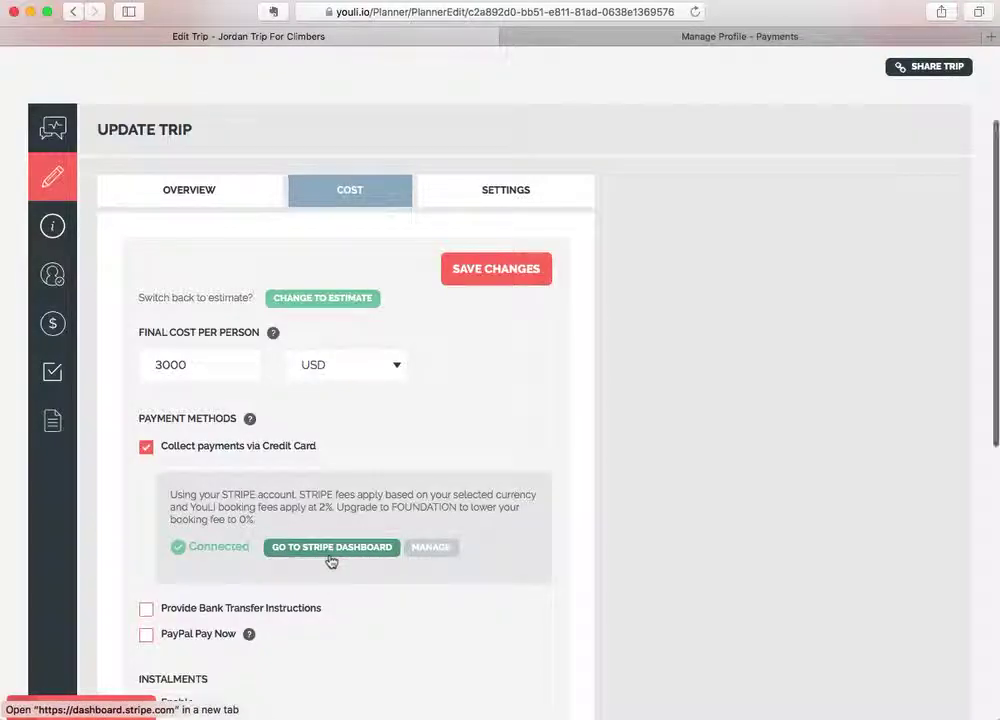
pyautogui.scroll(-2, 331, 562)
pyautogui.scroll(-2, 331, 562)
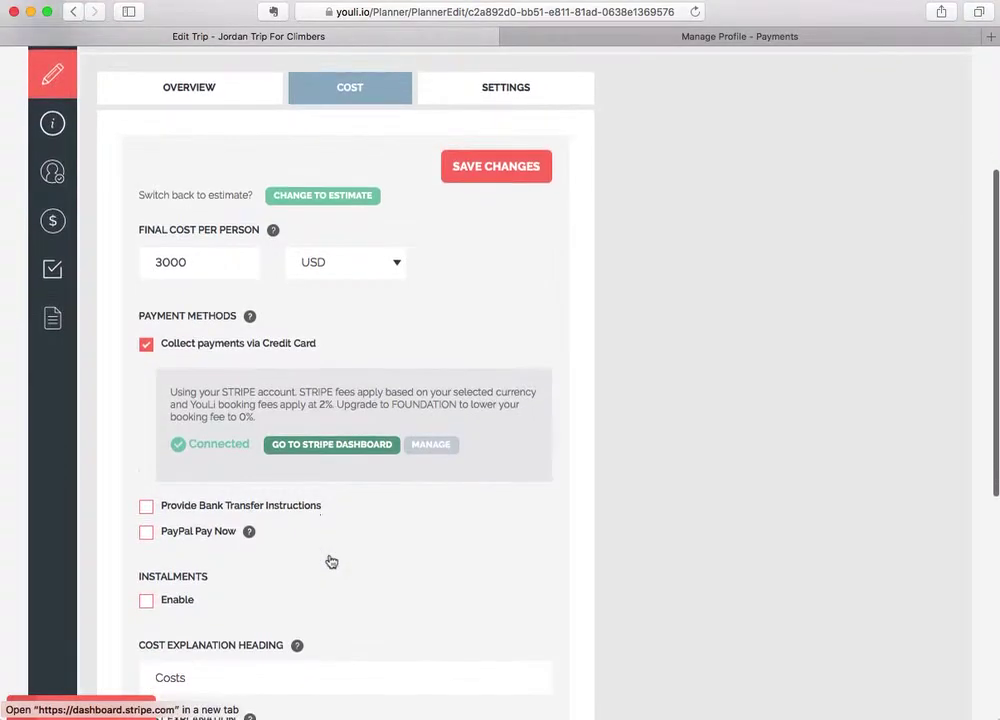
pyautogui.click(146, 508)
pyautogui.scroll(-5, 284, 523)
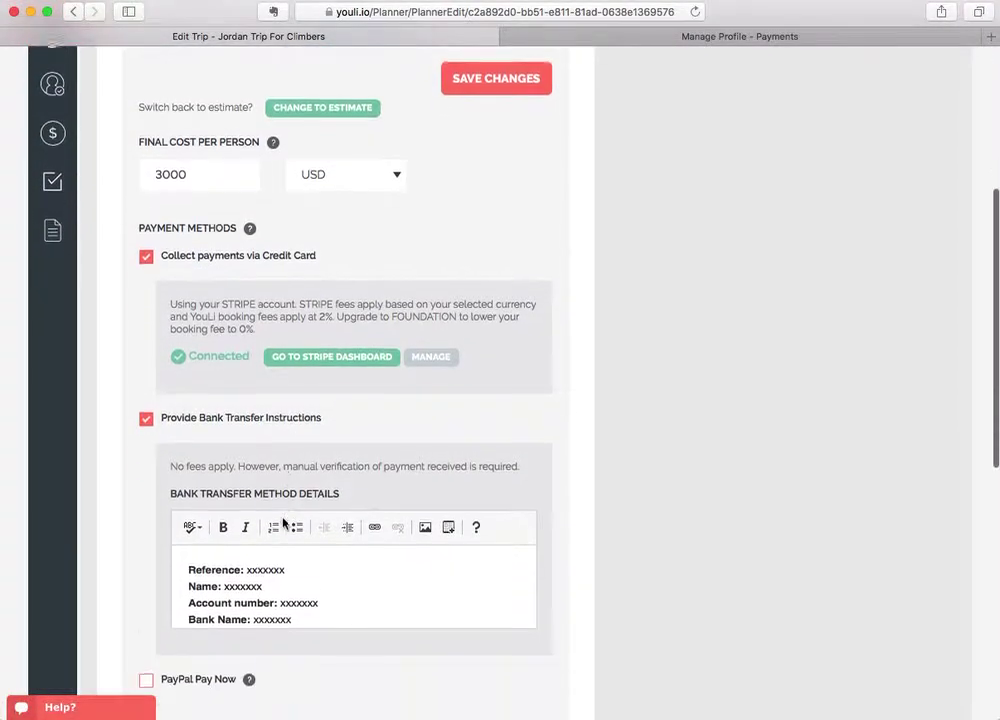
pyautogui.scroll(-2, 308, 520)
pyautogui.scroll(-7, 311, 521)
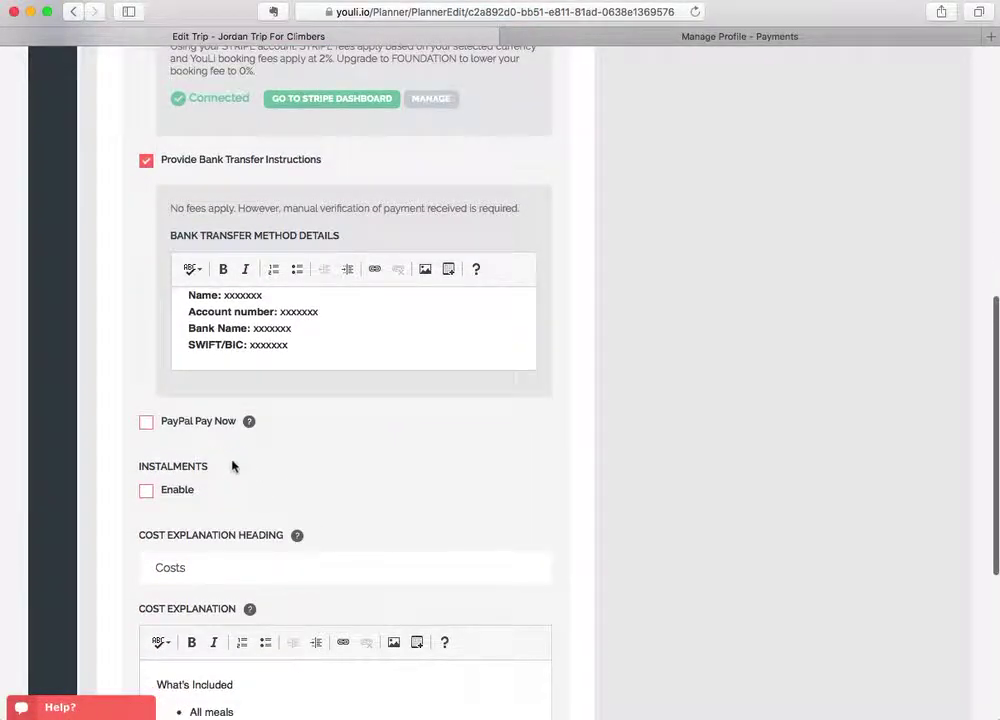
# Switch on instalments and schedule a 20% Deposit of US$600 due 15 August 2018.
pyautogui.click(148, 494)
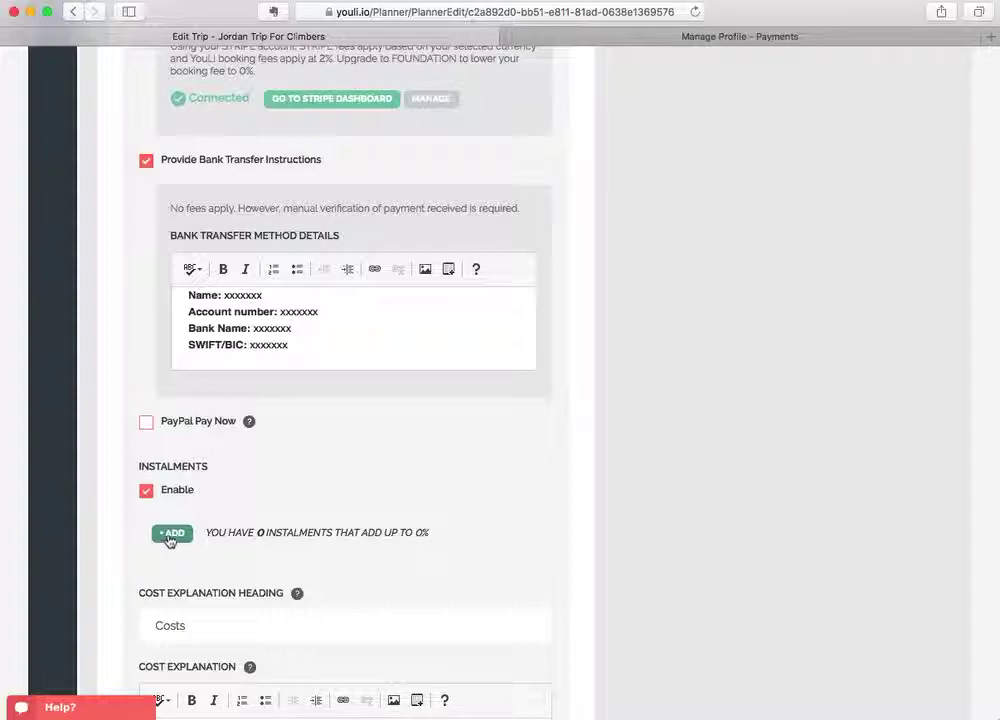
pyautogui.click(171, 536)
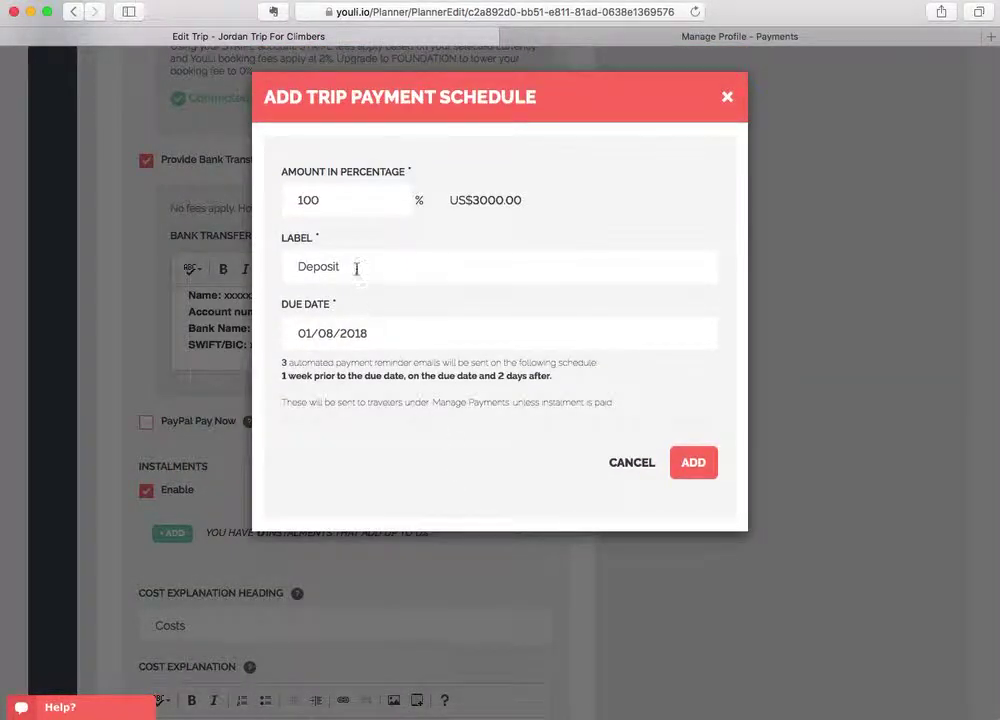
pyautogui.click(319, 203)
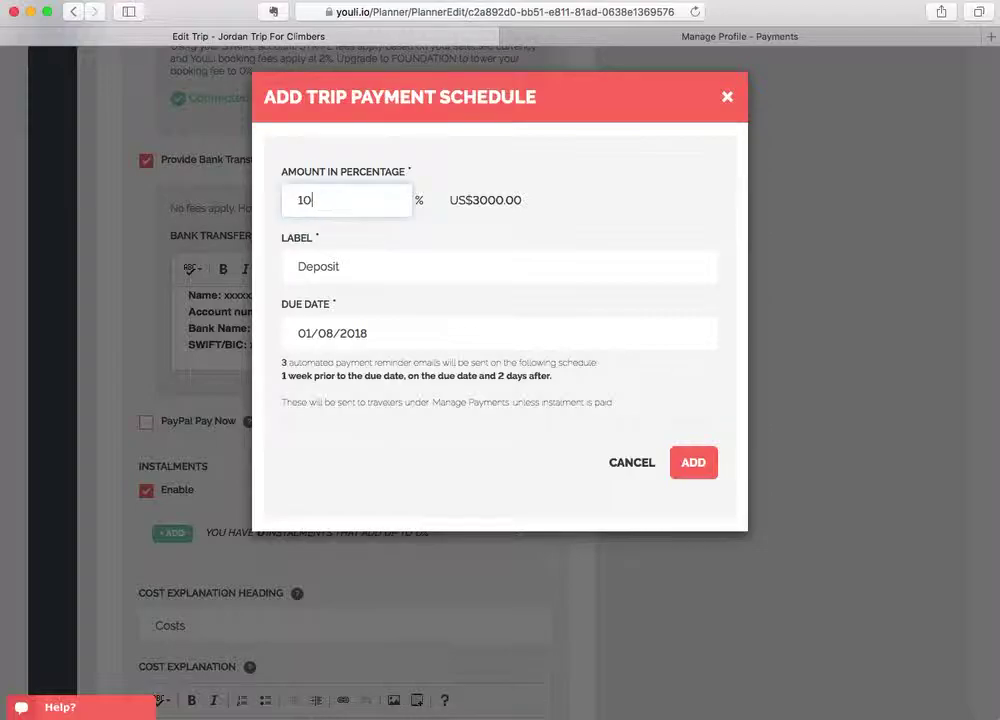
pyautogui.click(370, 276)
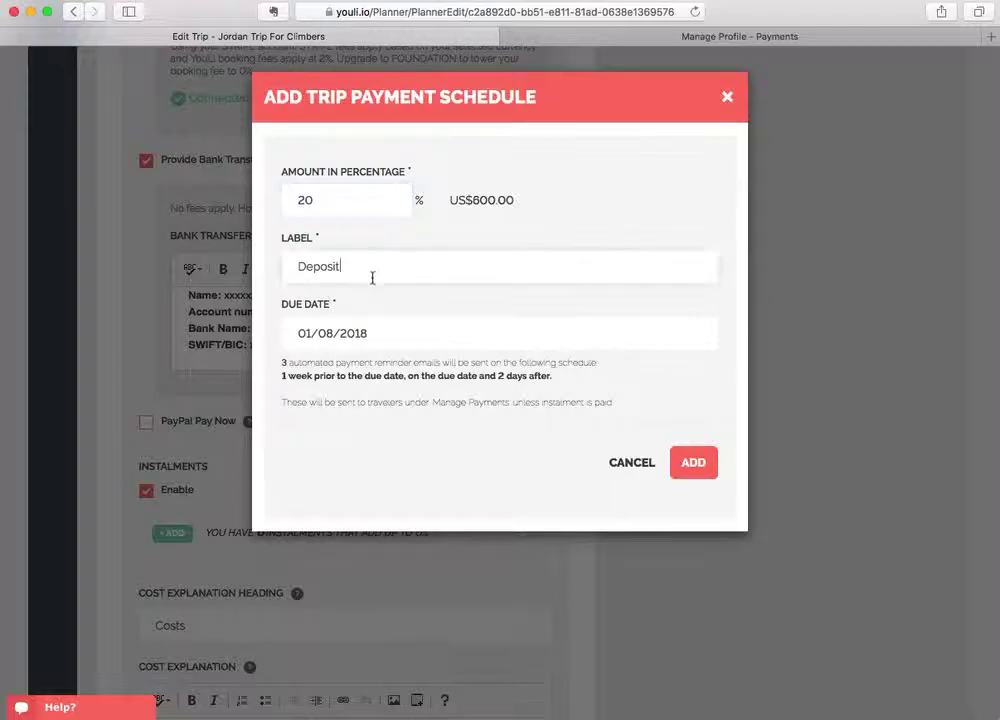
pyautogui.click(380, 331)
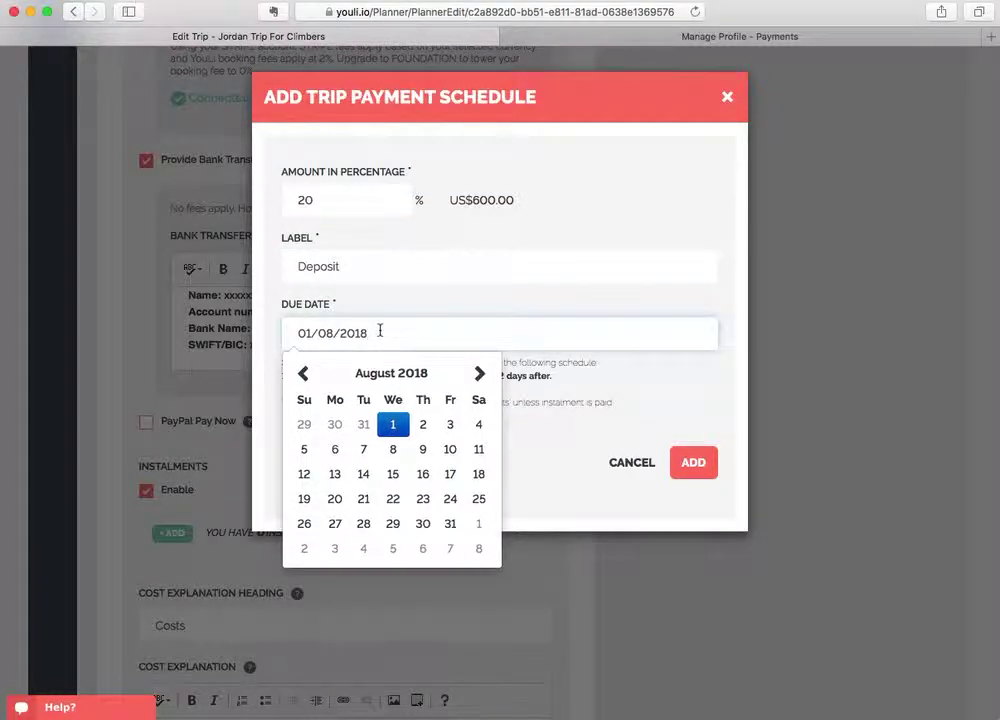
pyautogui.click(396, 482)
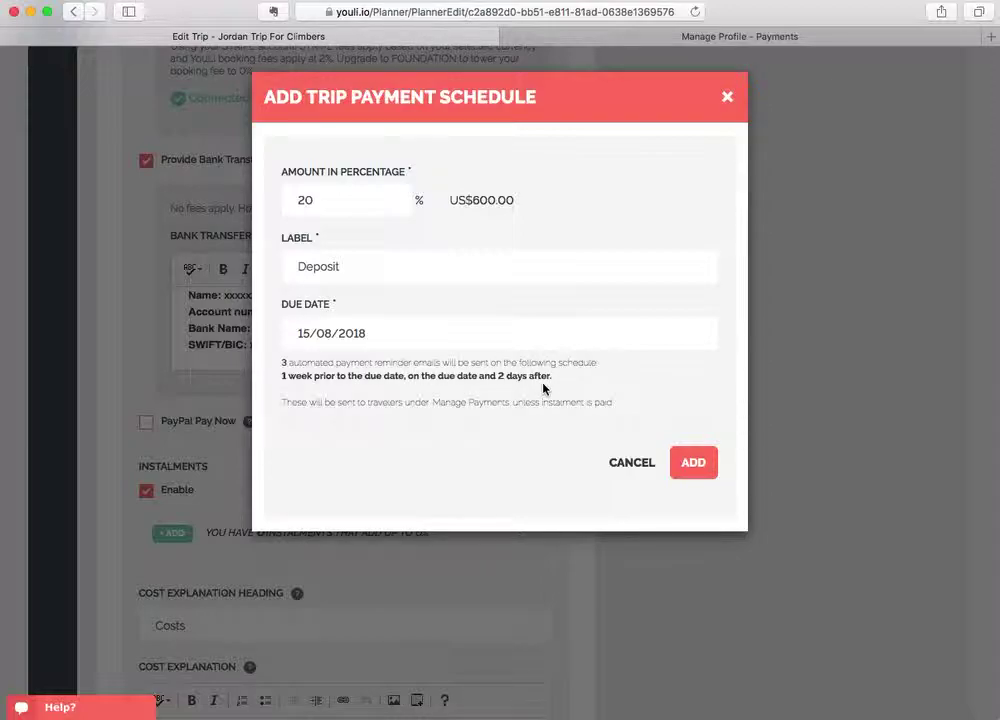
pyautogui.click(690, 468)
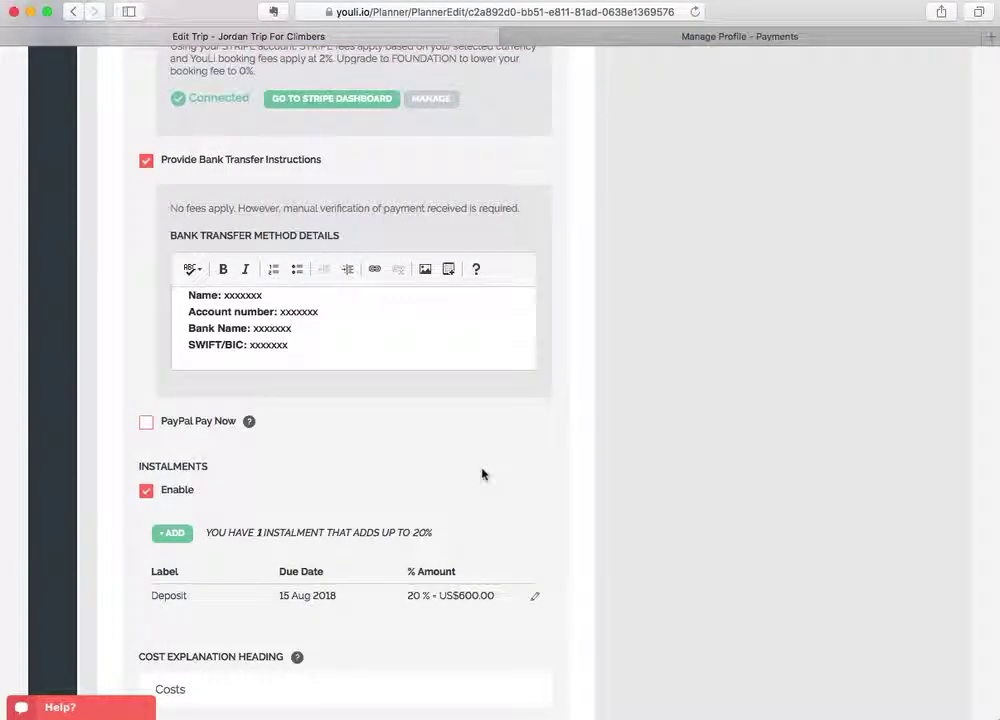
pyautogui.scroll(5, 491, 487)
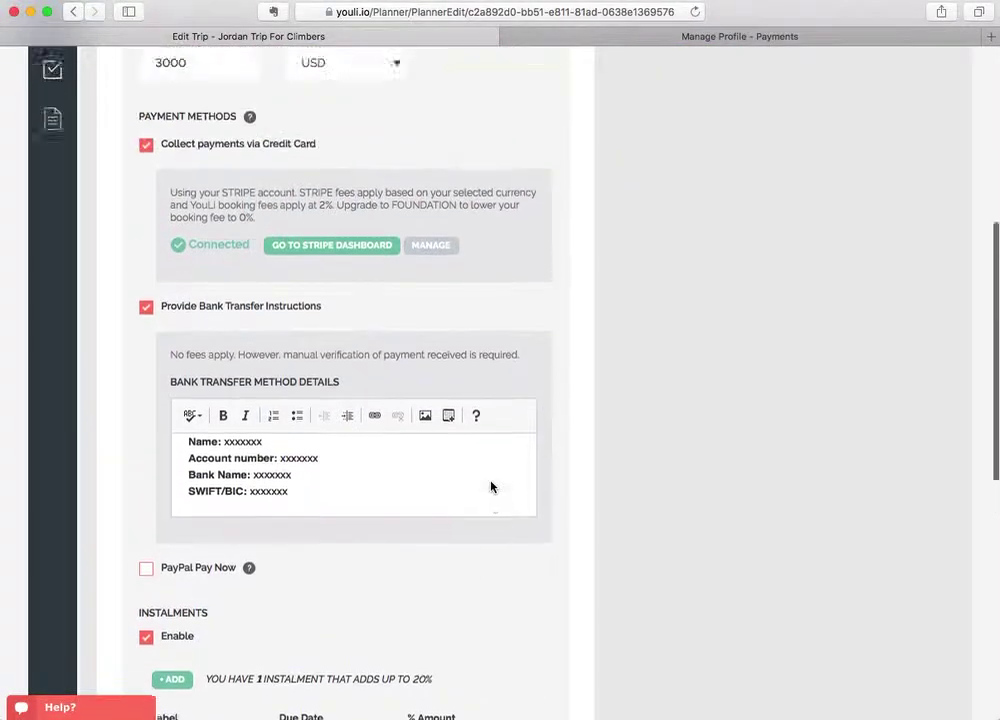
pyautogui.scroll(1, 79, 221)
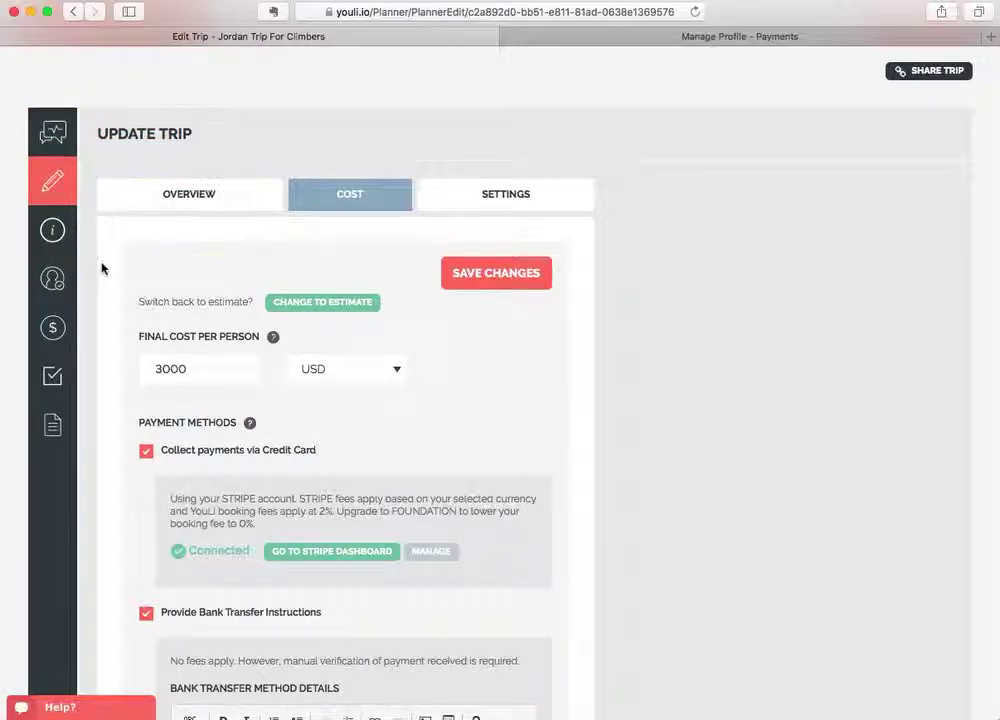
pyautogui.scroll(-1, 100, 293)
pyautogui.scroll(-10, 100, 293)
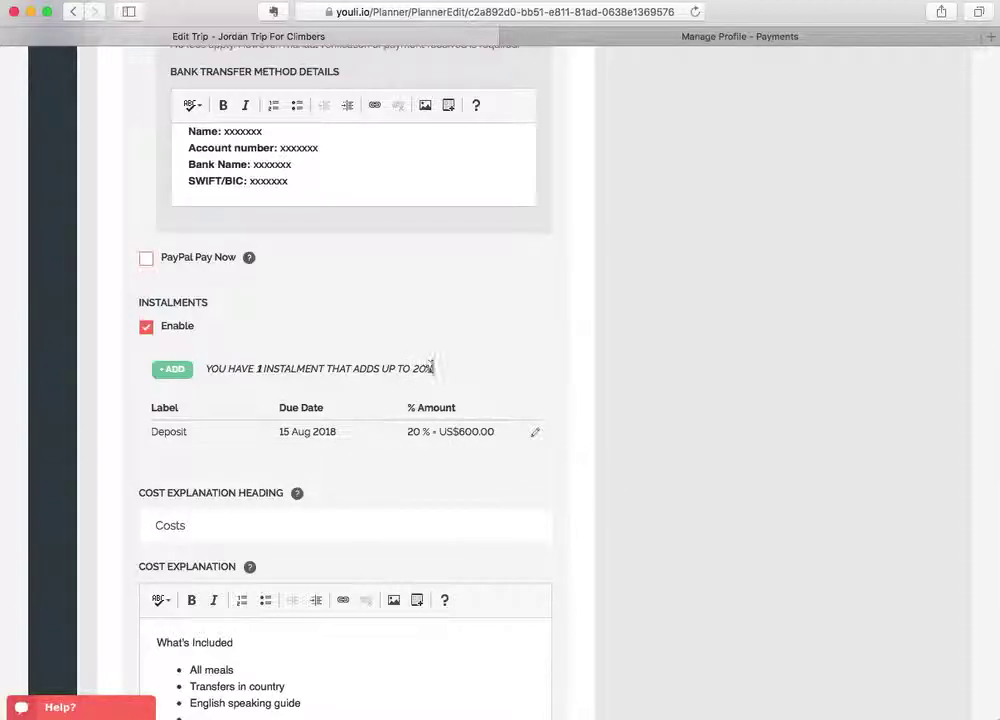
# Change the Deposit to a 40% 'First Instalment' of US$1200 due 12 September 2018.
pyautogui.click(535, 432)
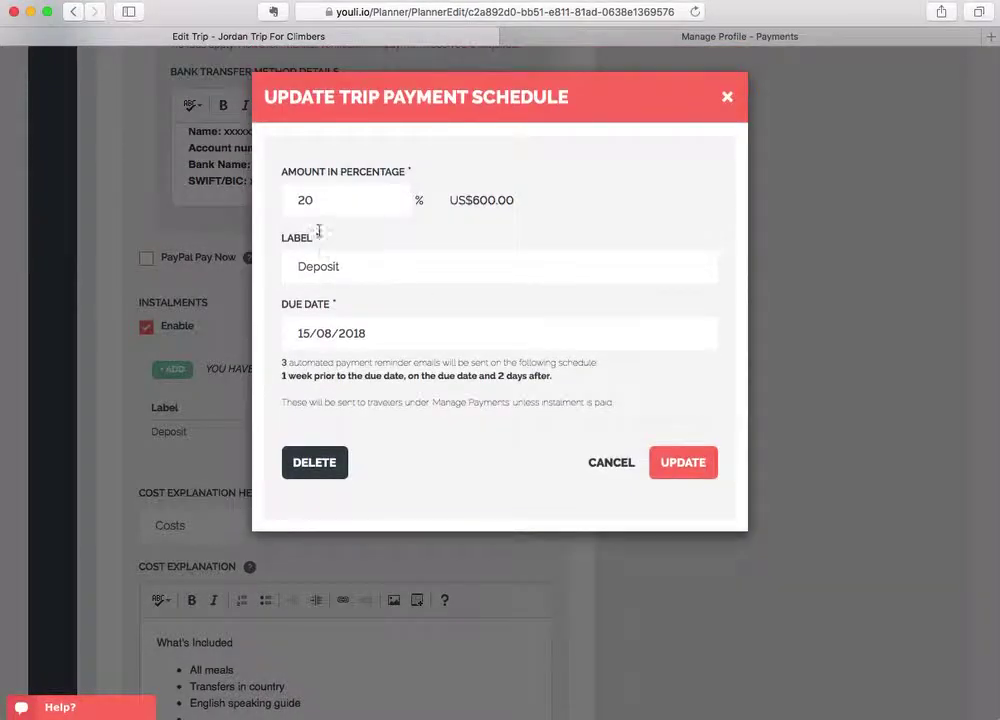
pyautogui.click(310, 199)
pyautogui.press('BackSpace')
pyautogui.press('BackSpace')
pyautogui.write('40')
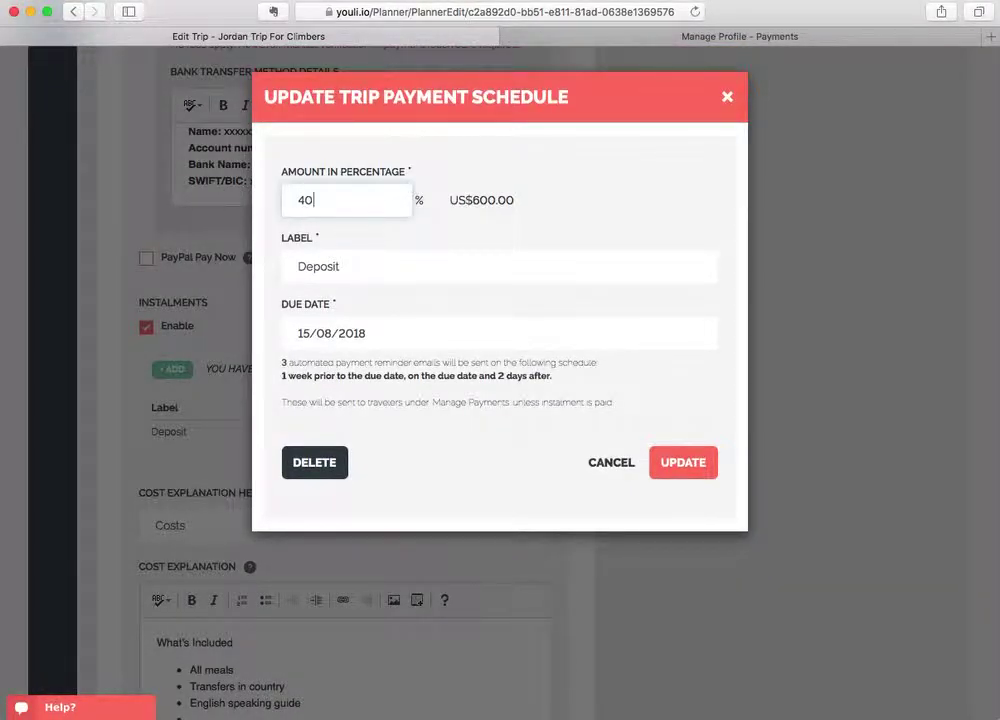
pyautogui.moveTo(343, 266); pyautogui.dragTo(279, 266)
pyautogui.write('First Instalment')
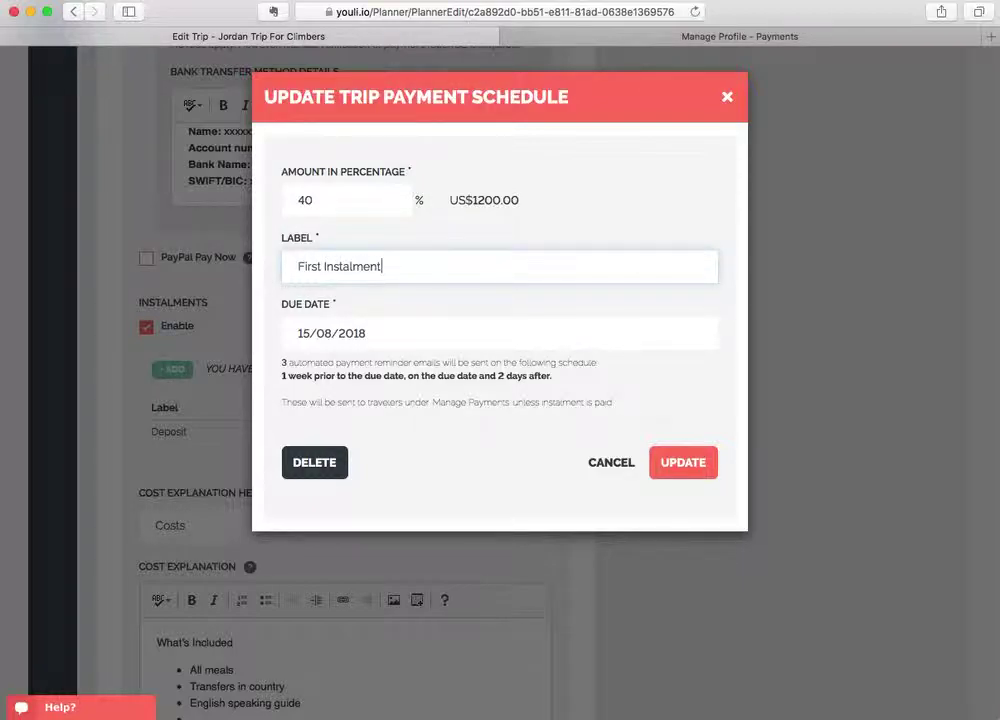
pyautogui.click(373, 338)
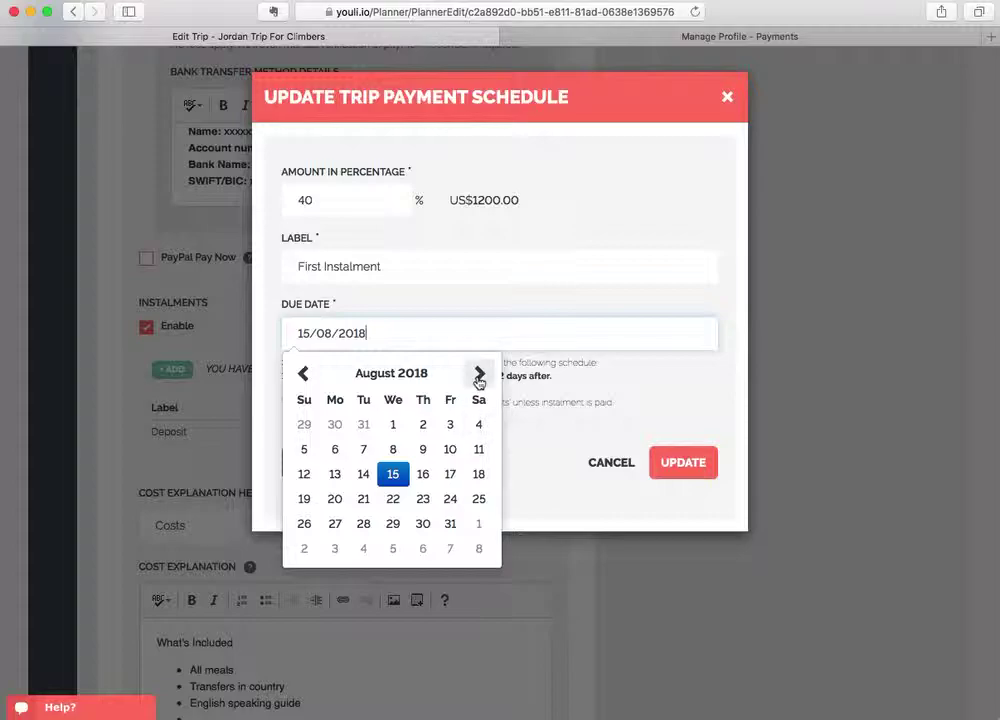
pyautogui.click(479, 374)
pyautogui.click(392, 473)
pyautogui.click(677, 465)
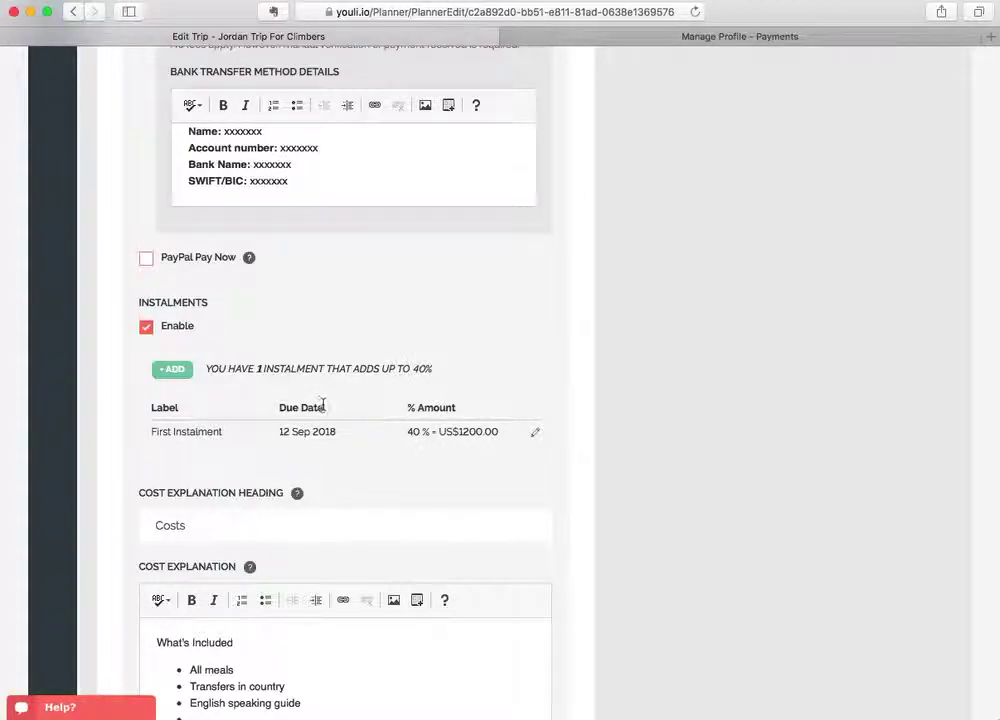
pyautogui.click(172, 369)
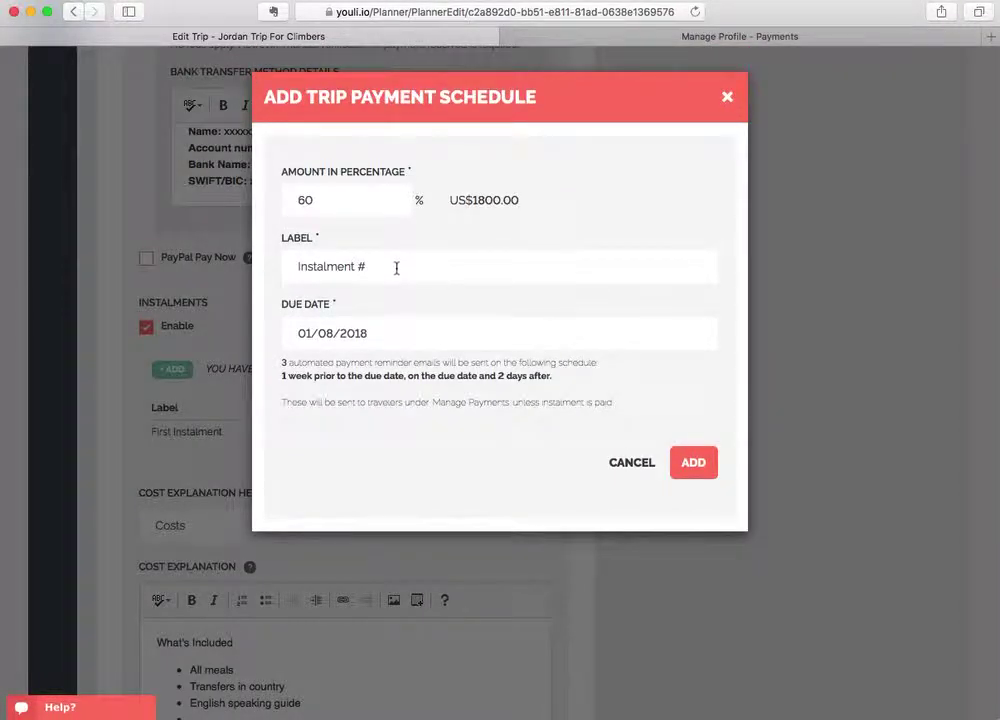
# Add a second instalment labelled Deposit at 20% (US$600) due 1 August 2018.
pyautogui.tripleClick(396, 268)
pyautogui.write('Deposit')
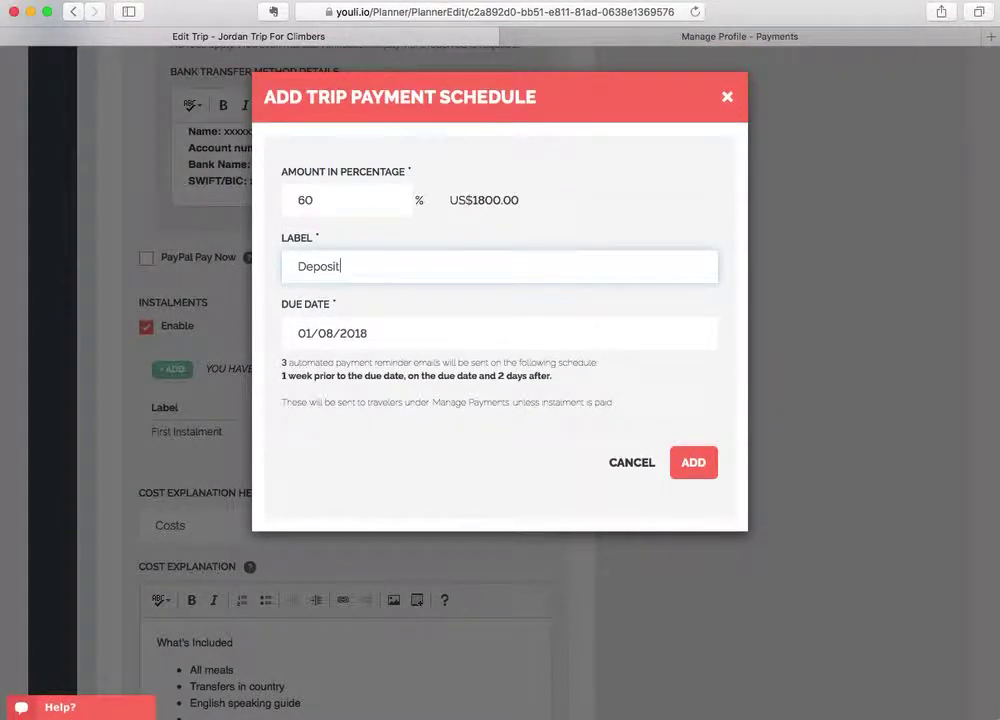
pyautogui.moveTo(318, 200); pyautogui.dragTo(250, 206)
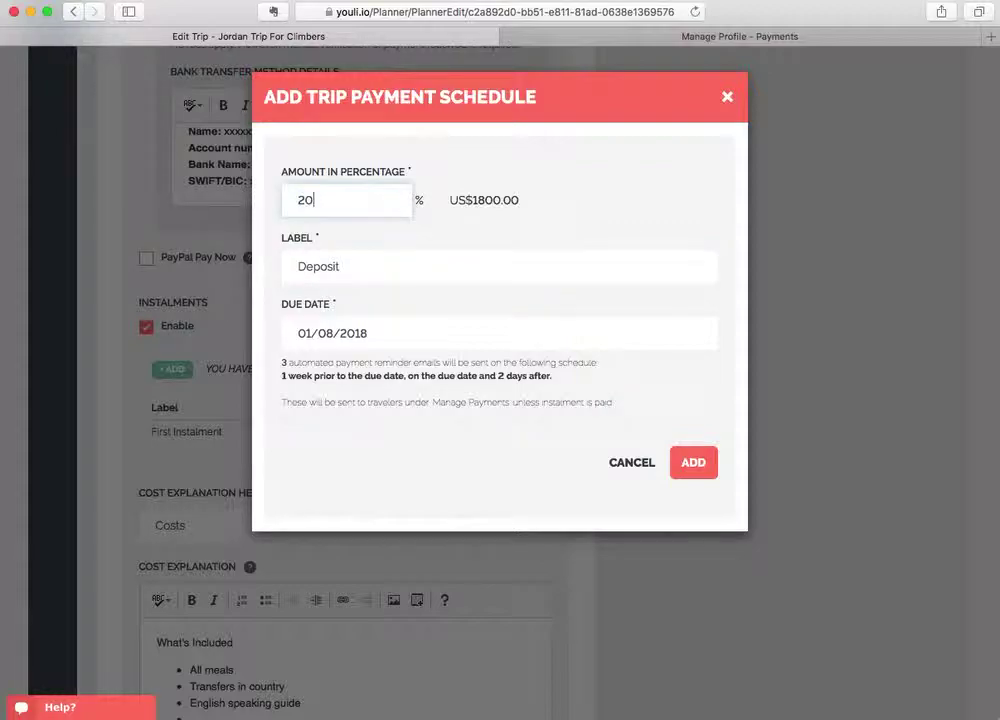
pyautogui.click(708, 468)
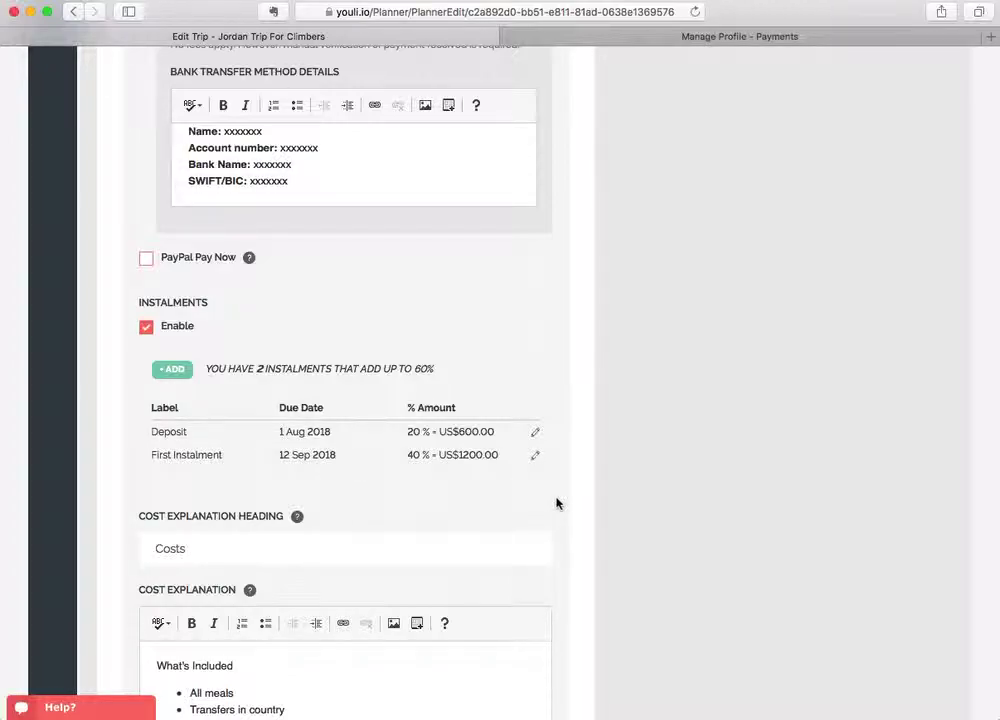
# Replace the Costs heading with 'T&Cs' and save the two-instalment cost changes.
pyautogui.scroll(-3, 557, 503)
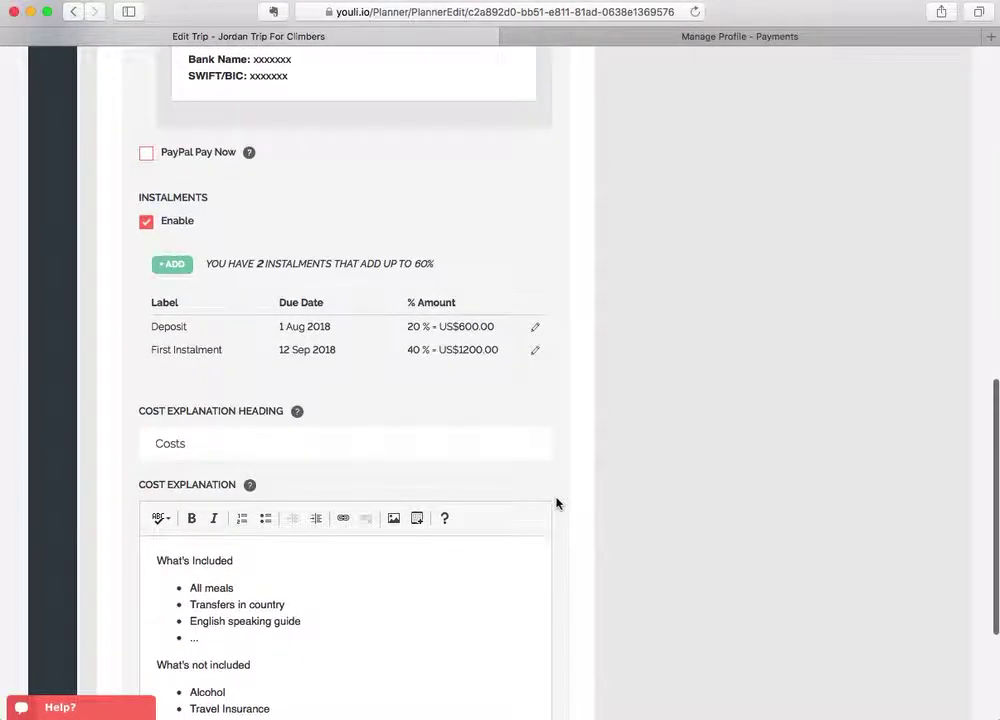
pyautogui.click(202, 441)
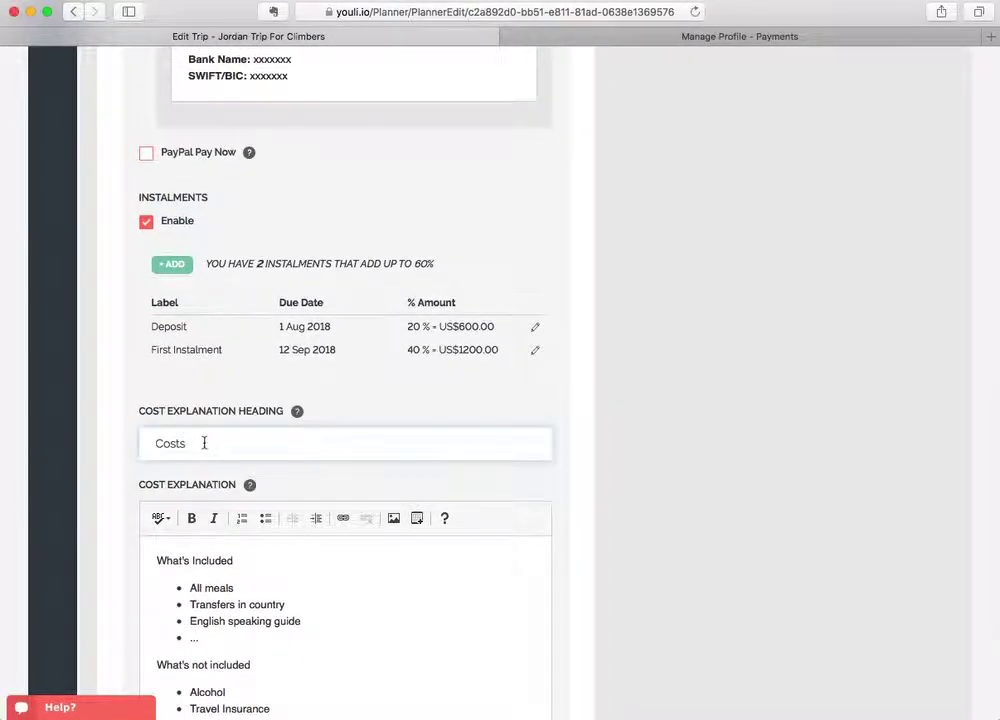
pyautogui.press('super+a')
pyautogui.scroll(-2, 346, 611)
pyautogui.scroll(2, 347, 608)
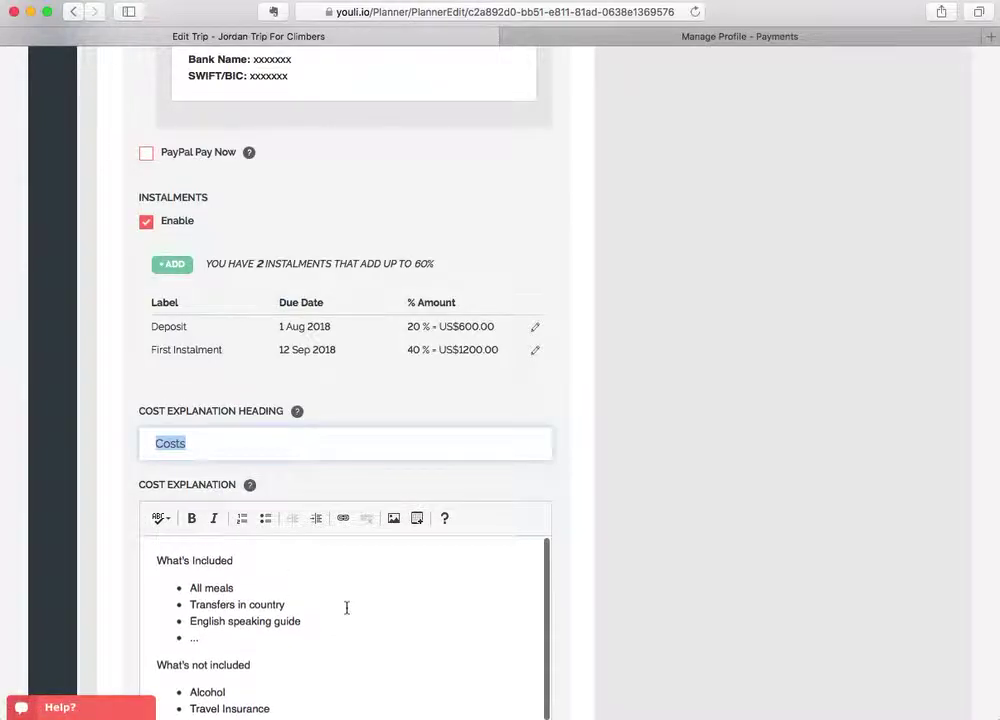
pyautogui.click(226, 446)
pyautogui.doubleClick(226, 446)
pyautogui.write('Payment Details')
pyautogui.press('super+a')
pyautogui.write('T')
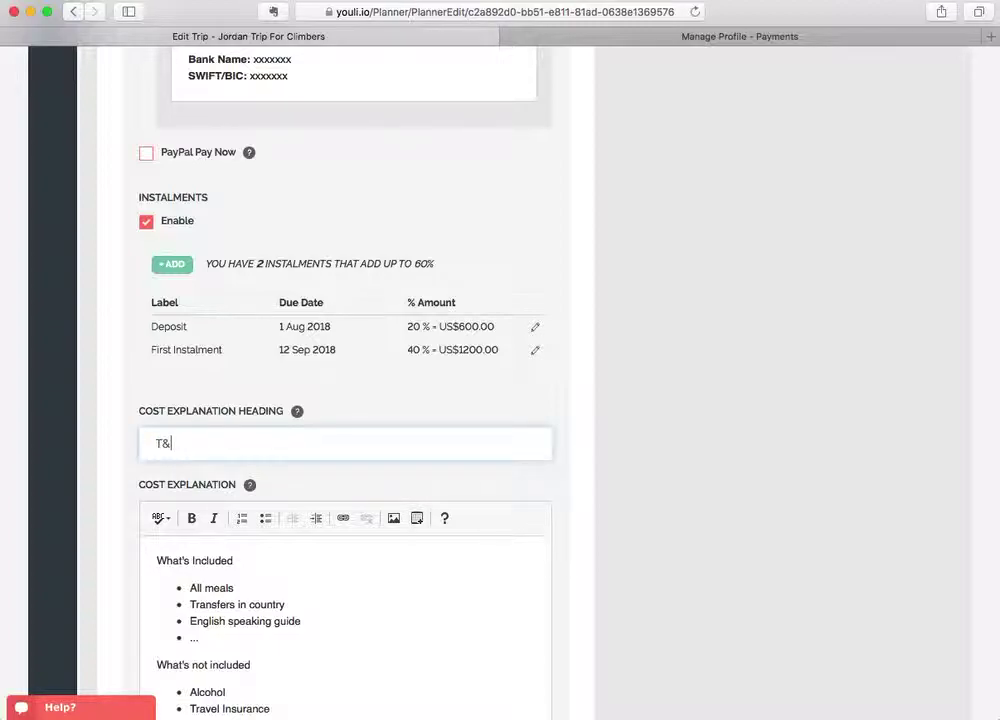
pyautogui.press('super+a')
pyautogui.scroll(-5, 571, 531)
pyautogui.click(476, 574)
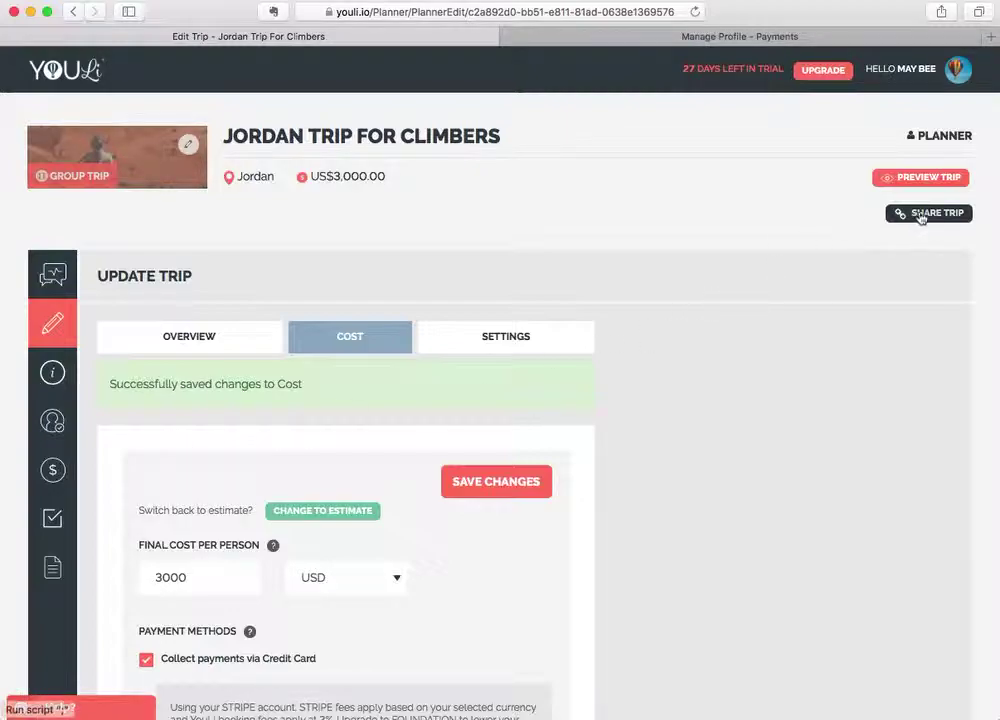
# Preview the trip as a traveller and view the T&Cs pre-pay section with the US$600.00 deposit.
pyautogui.click(918, 178)
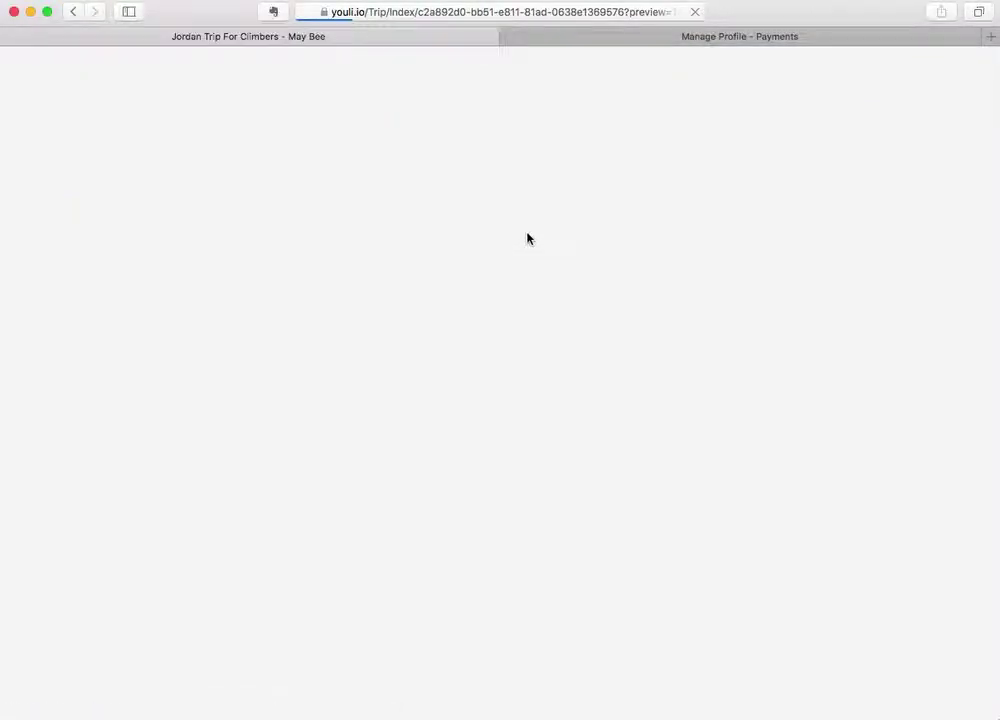
pyautogui.scroll(-3, 477, 415)
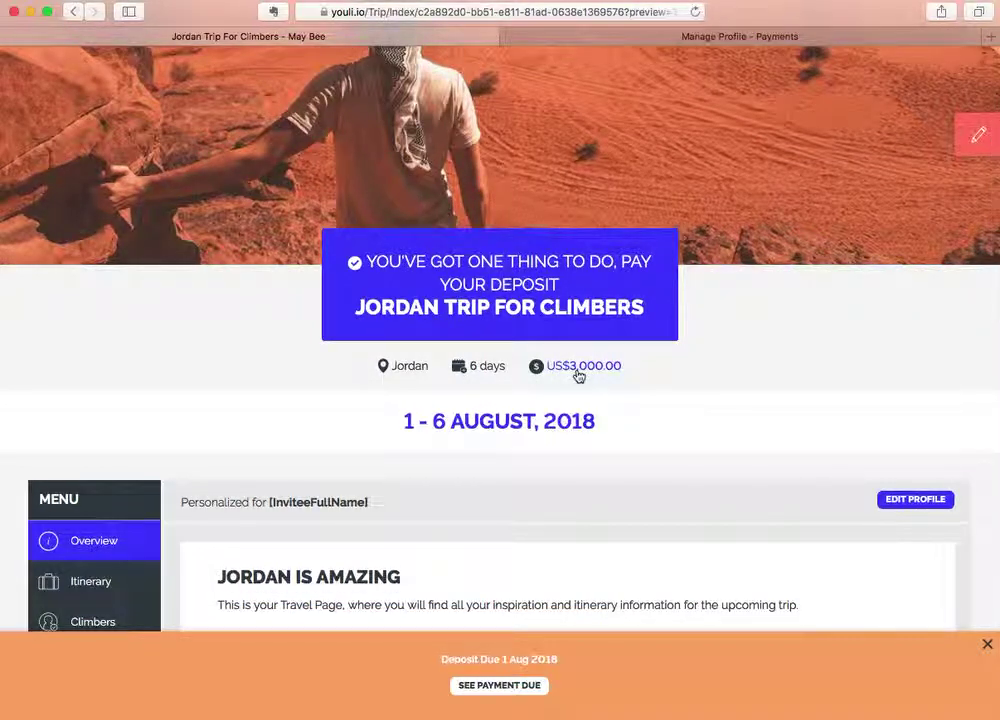
pyautogui.scroll(-3, 578, 375)
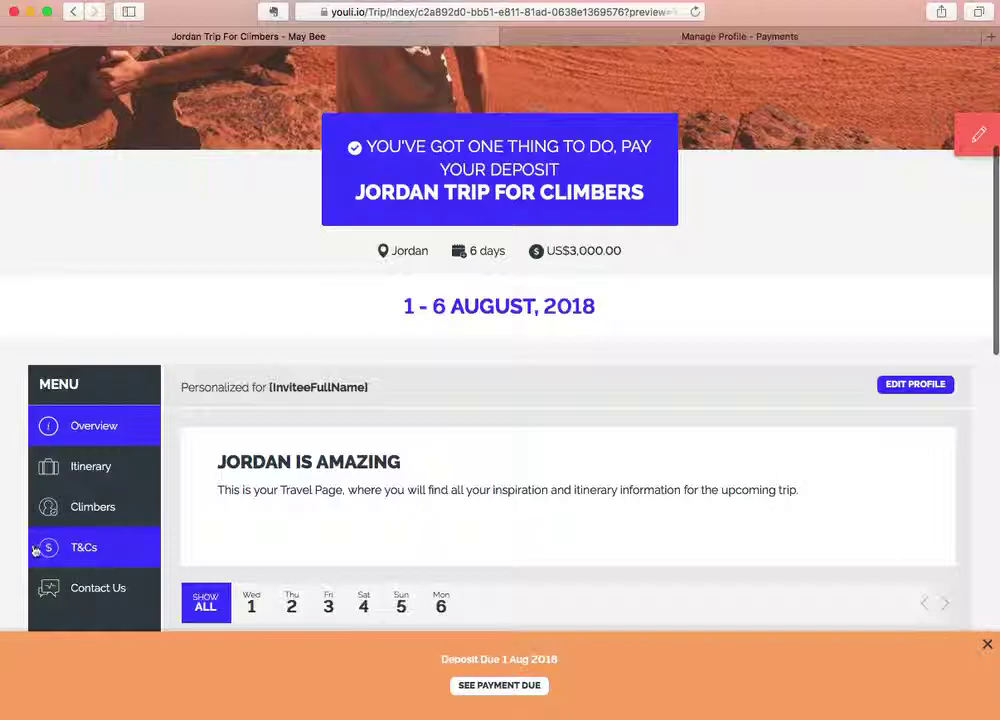
pyautogui.click(102, 557)
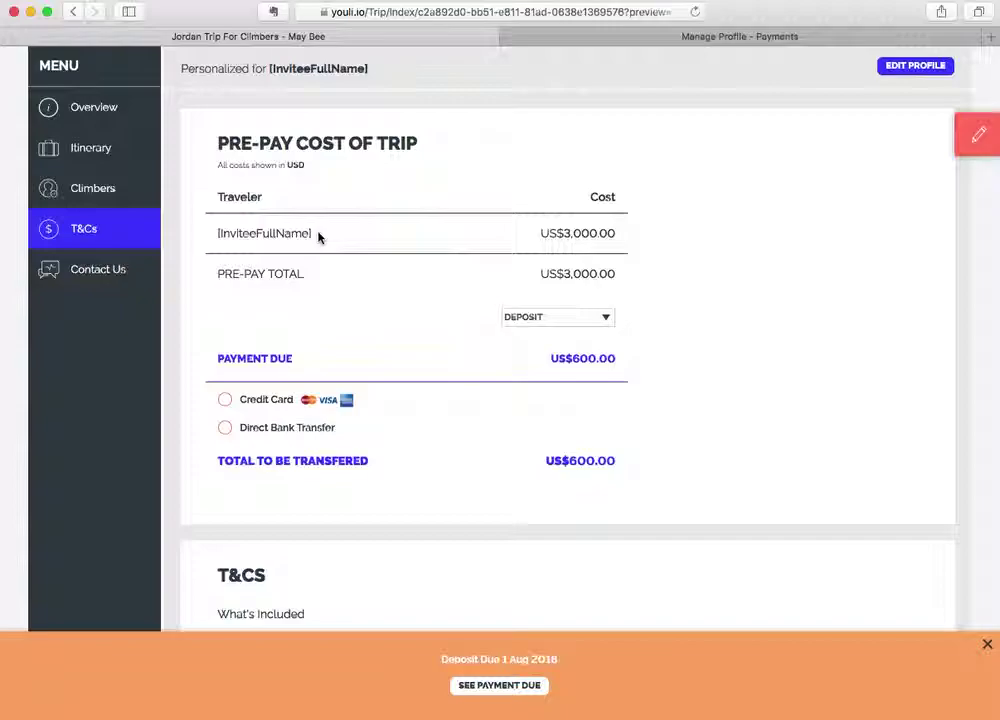
pyautogui.moveTo(318, 236); pyautogui.dragTo(215, 233)
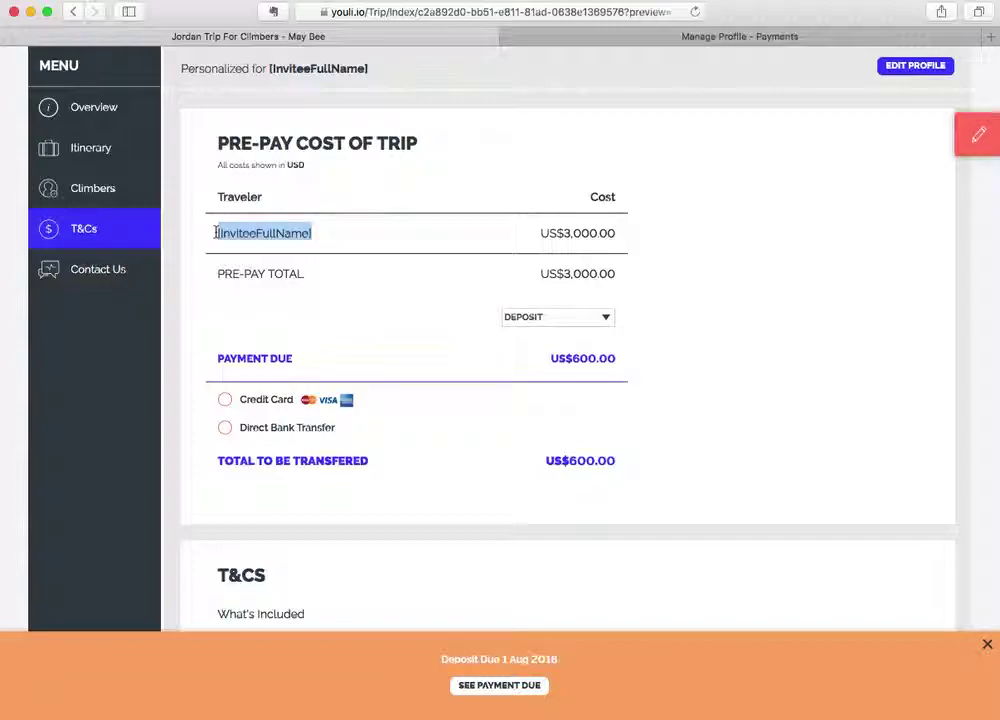
pyautogui.click(338, 234)
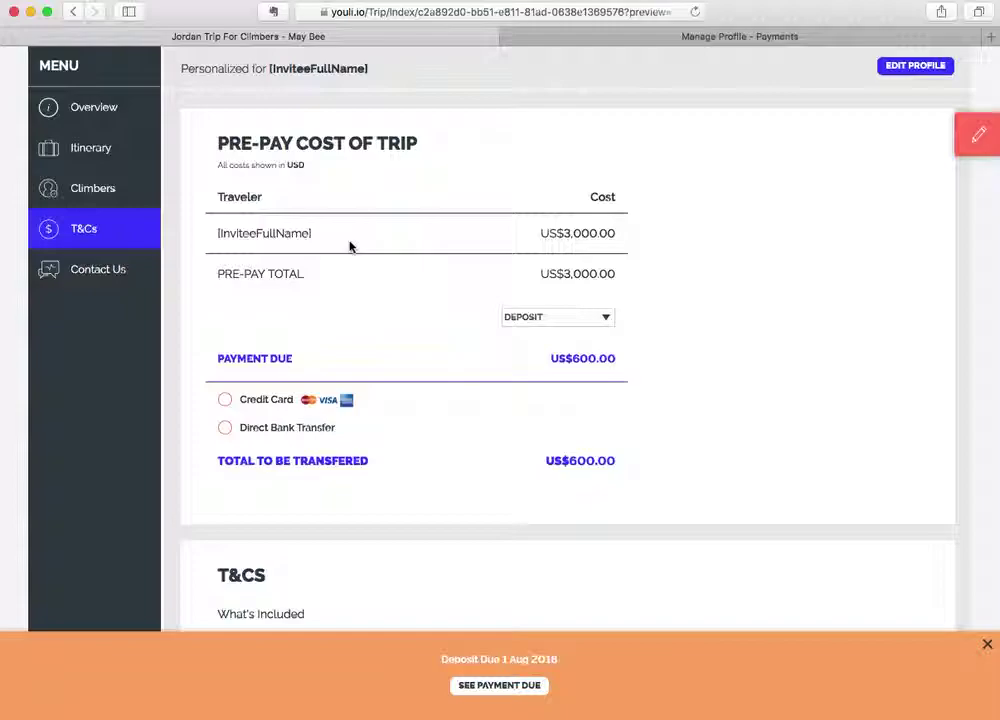
# Switch the payment selection from First Instalment to Balance Due.
pyautogui.click(558, 317)
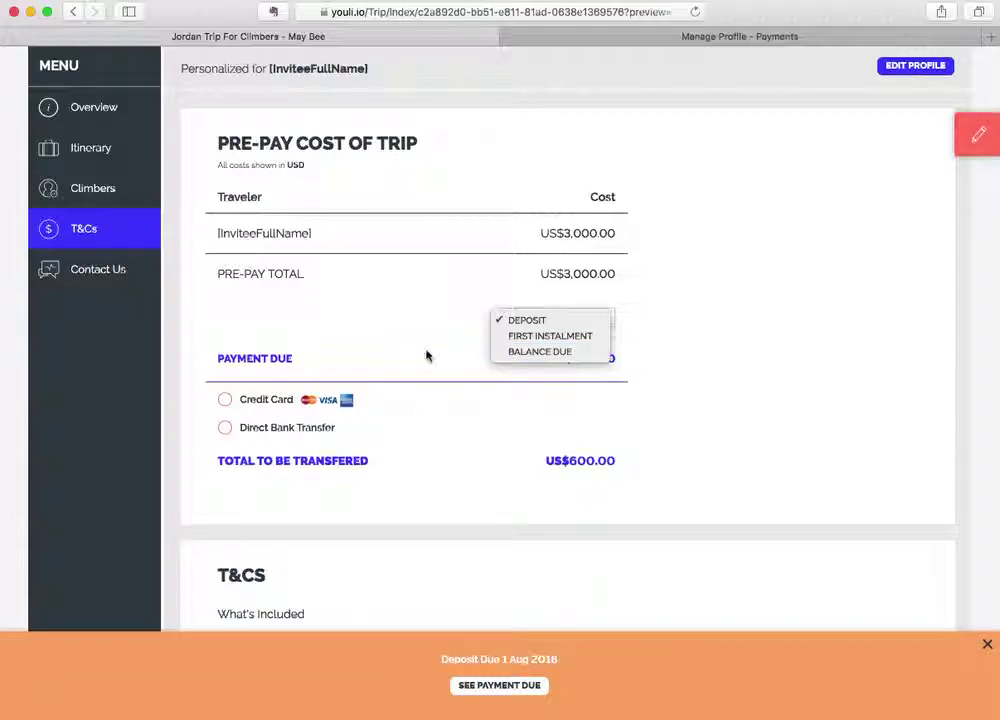
pyautogui.click(522, 335)
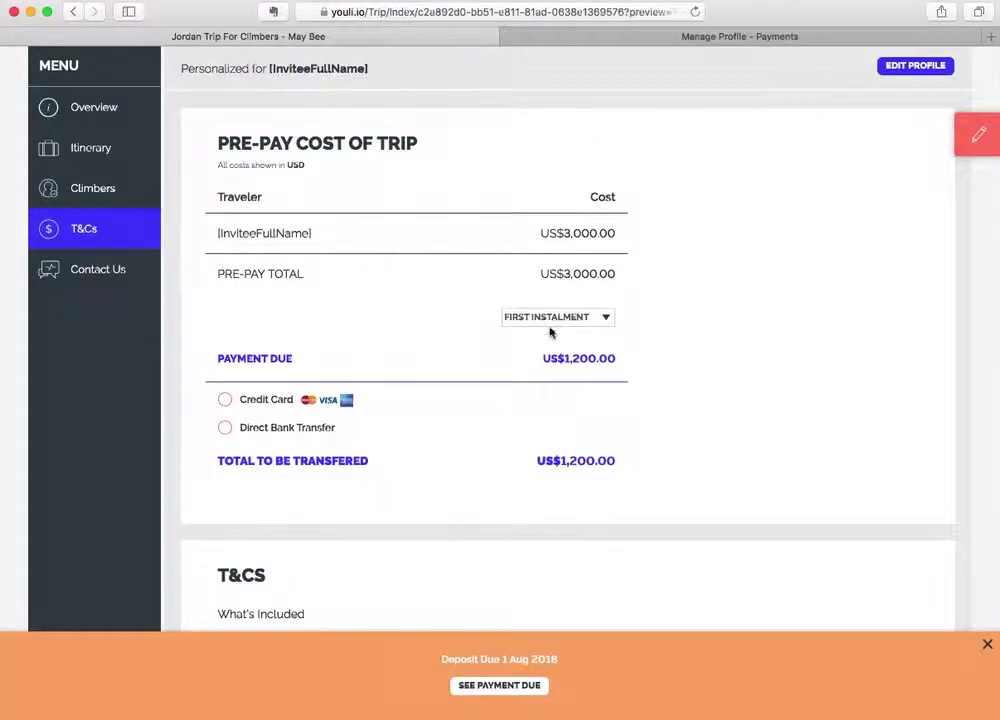
pyautogui.click(549, 326)
pyautogui.click(552, 337)
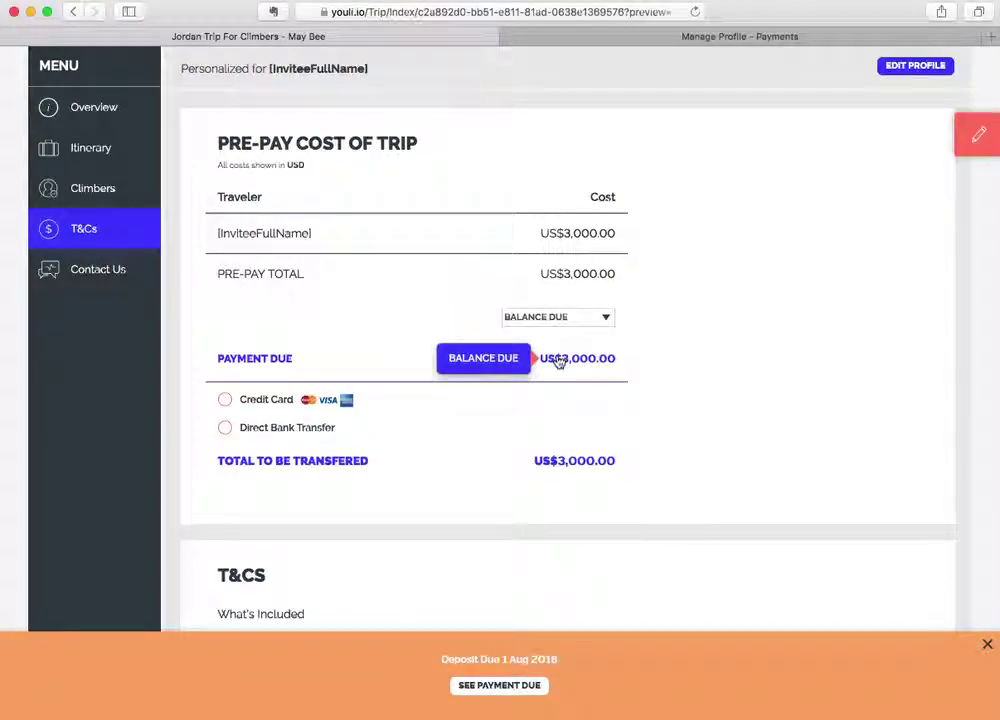
# Toggle between credit card and direct bank transfer, ending on credit card for US$3,000.00.
pyautogui.click(224, 401)
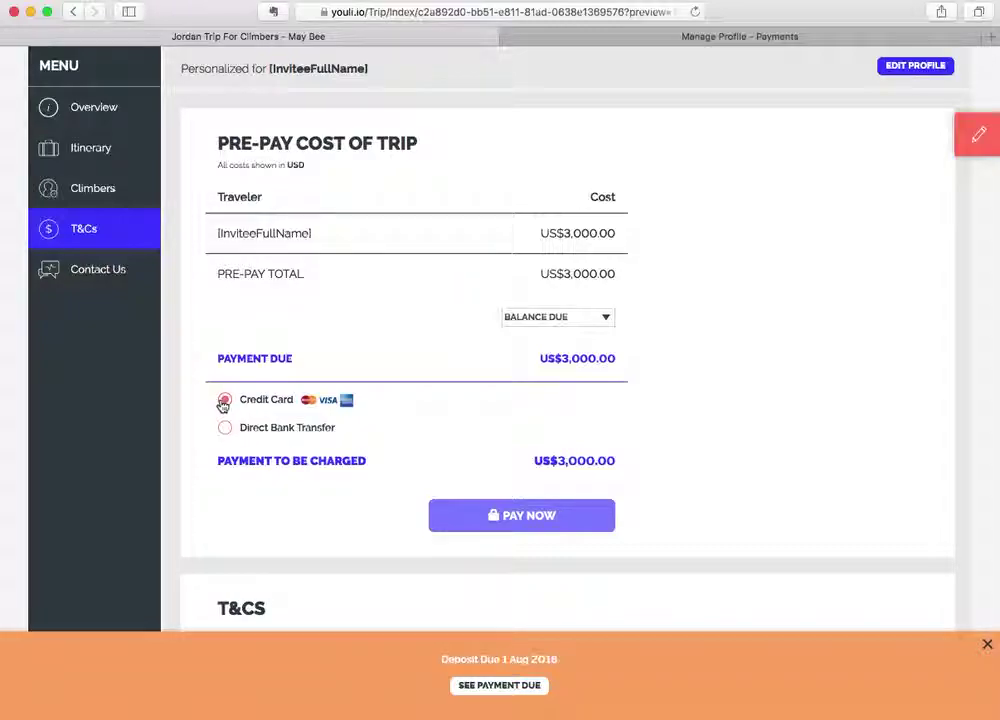
pyautogui.click(224, 428)
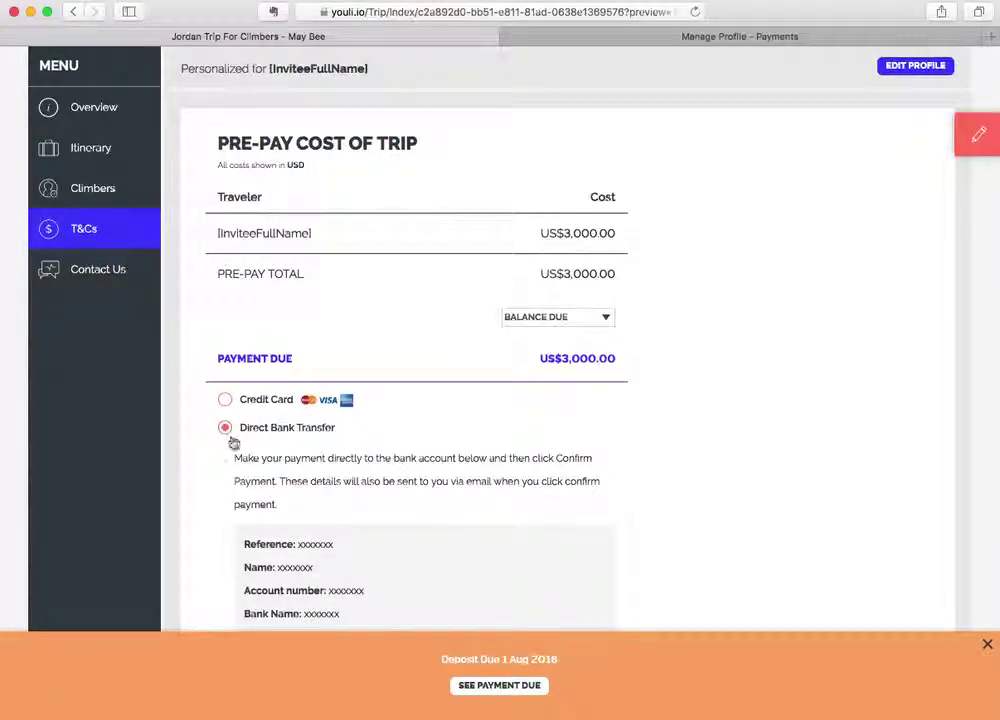
pyautogui.scroll(-2, 258, 470)
pyautogui.scroll(-4, 258, 470)
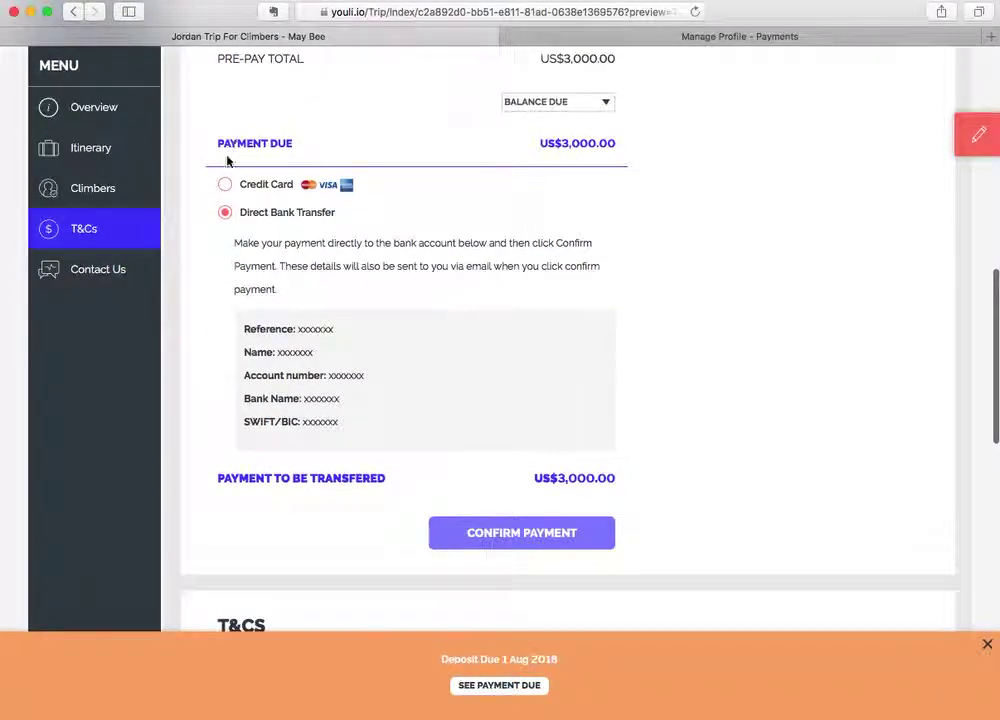
pyautogui.click(224, 186)
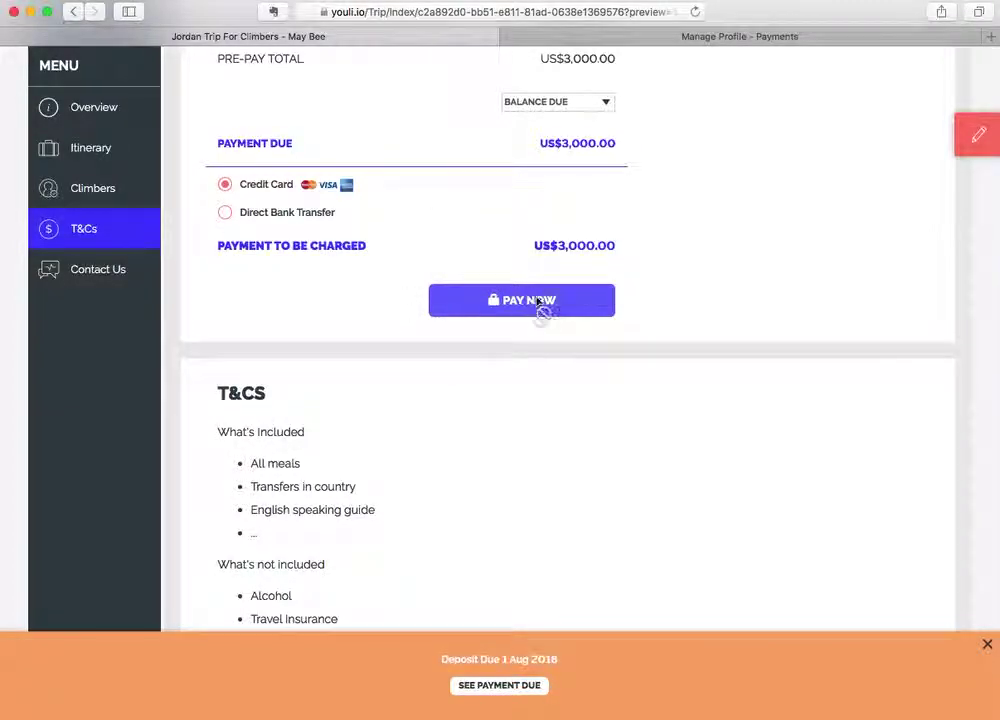
pyautogui.scroll(4, 725, 245)
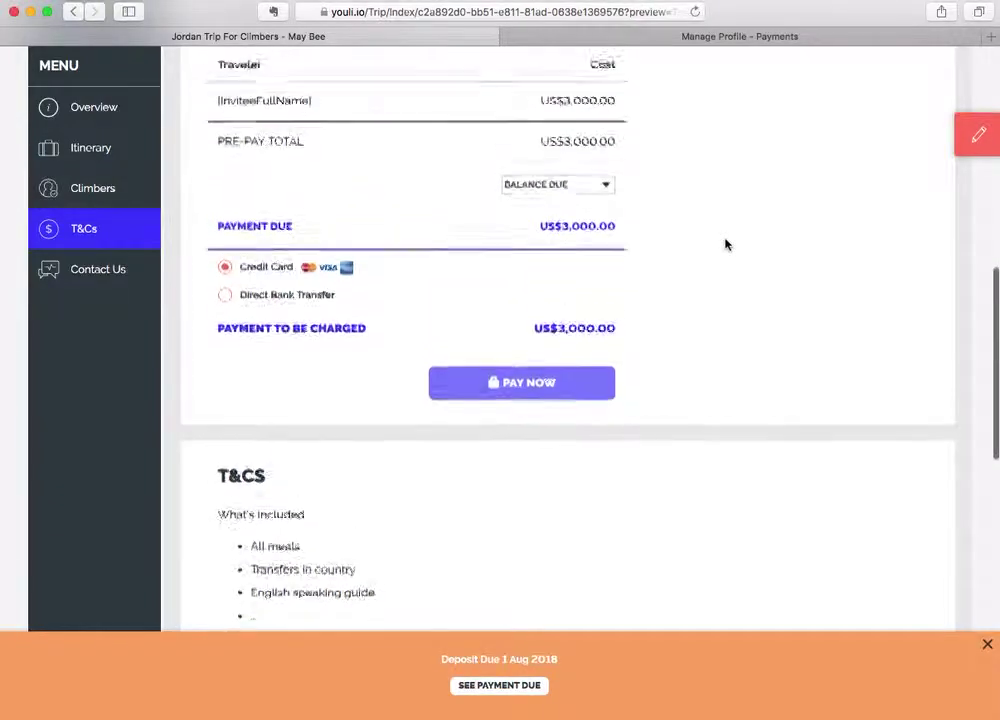
pyautogui.scroll(5, 725, 245)
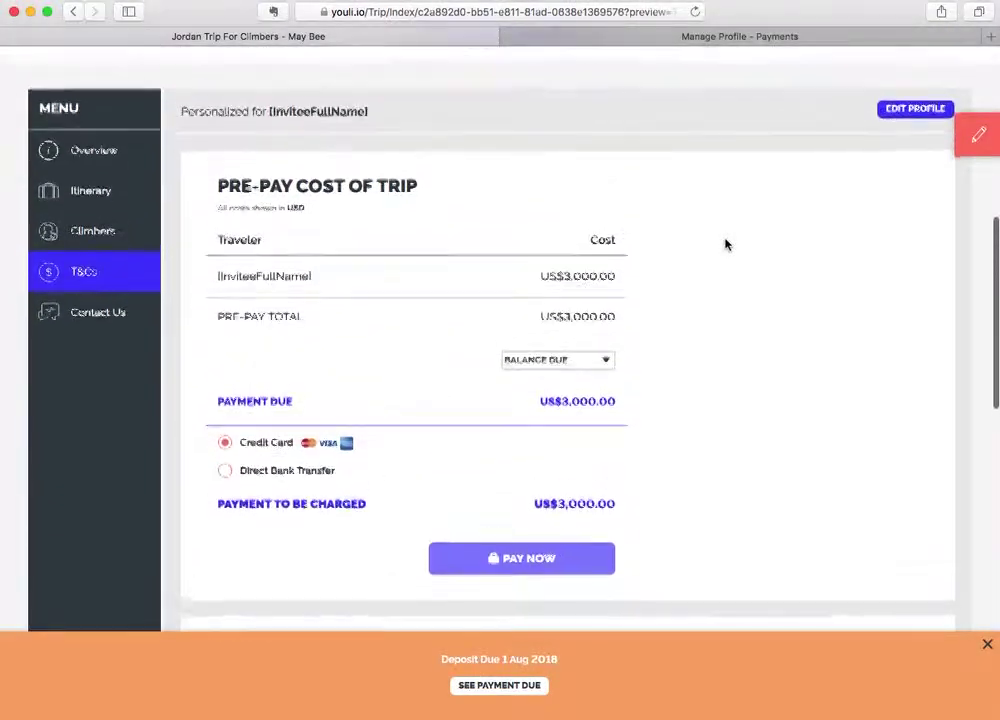
# In Manage Climbers, add a test traveller with a test e-mail address, marked as going.
pyautogui.click(957, 141)
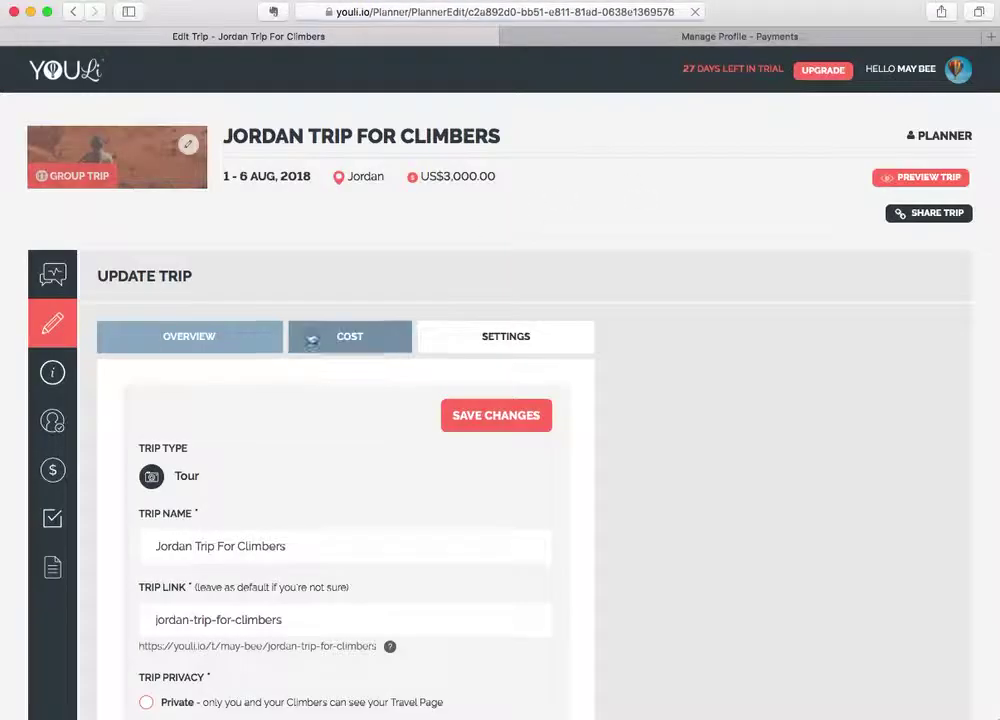
pyautogui.click(52, 420)
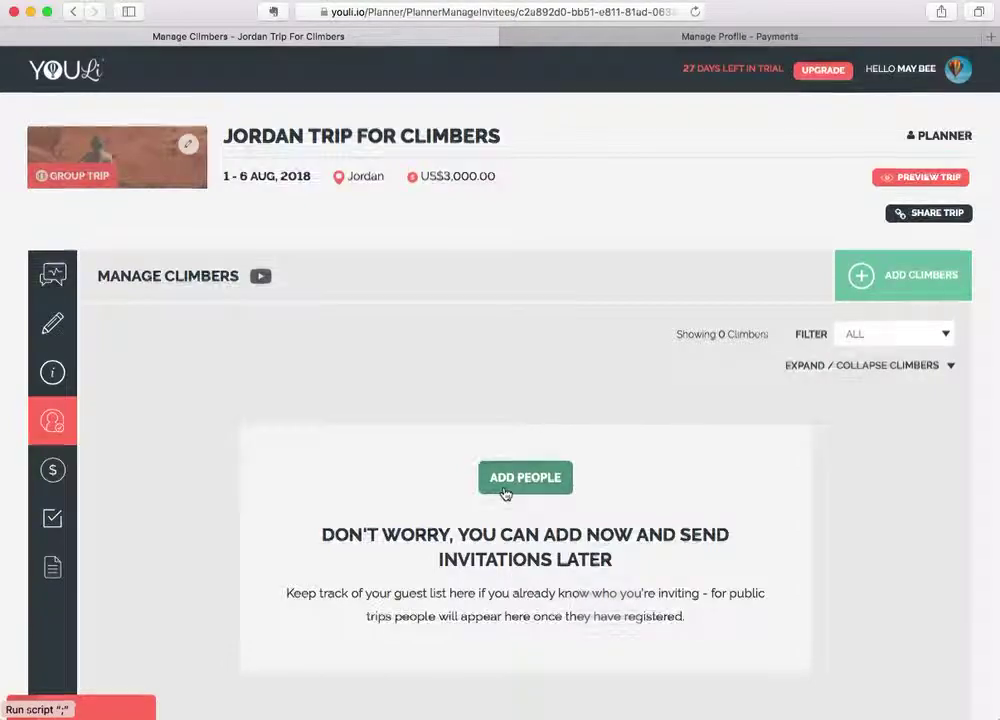
pyautogui.click(504, 492)
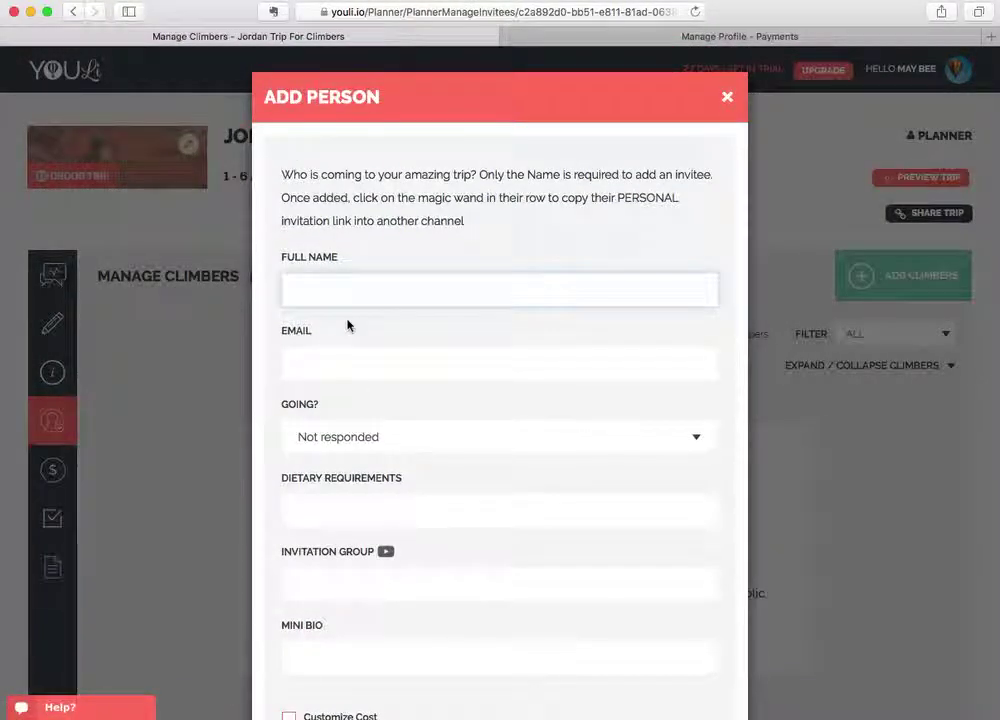
pyautogui.write('Test')
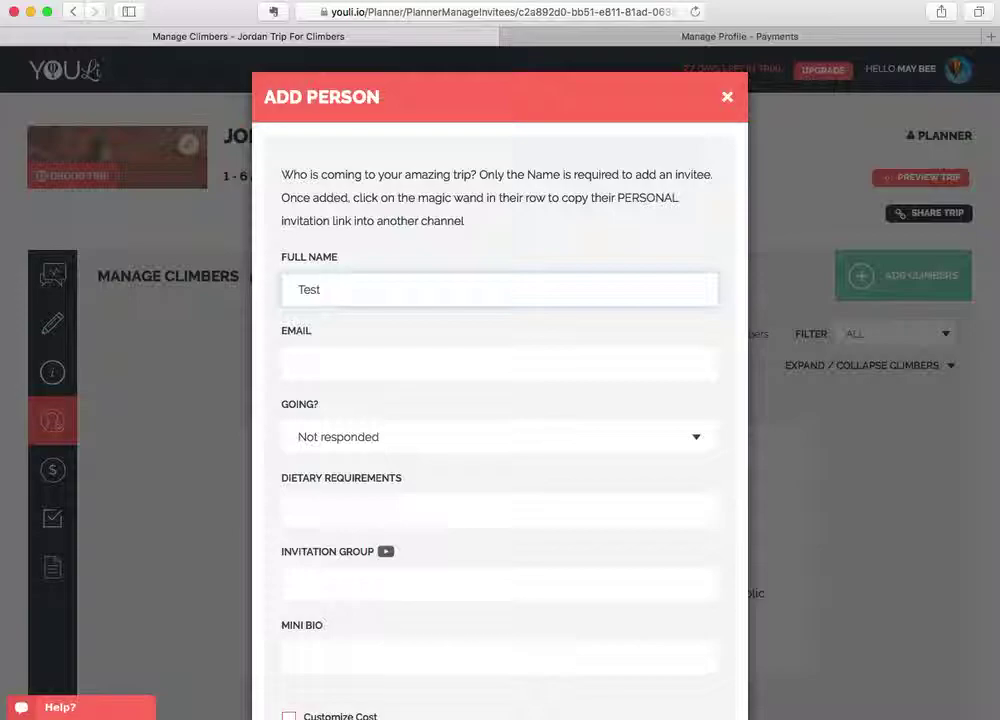
pyautogui.click(499, 363)
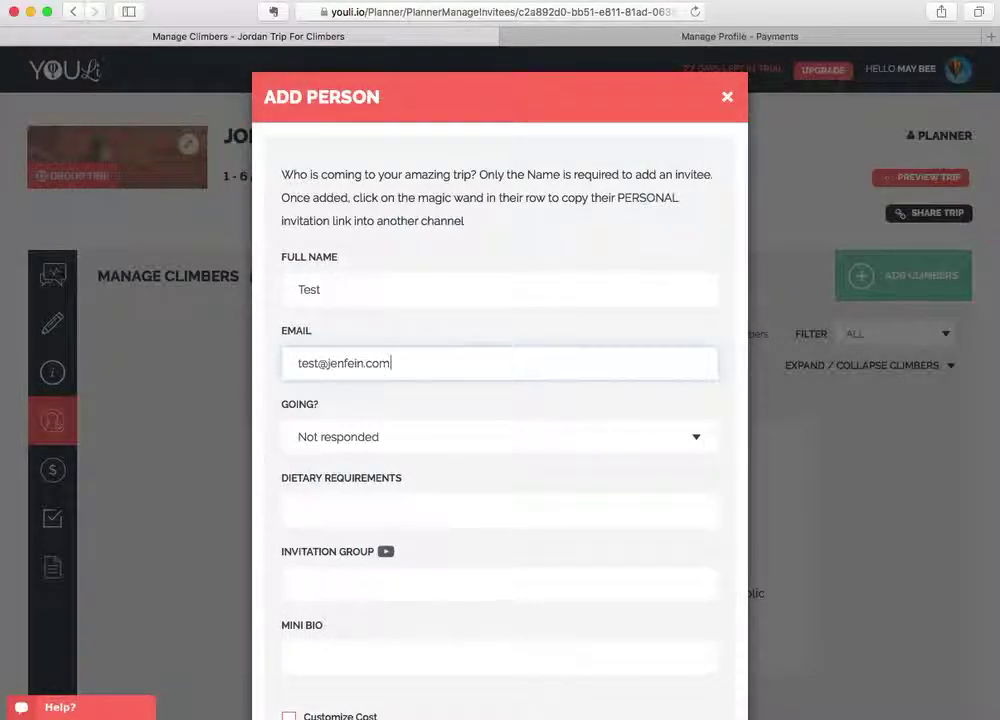
pyautogui.click(484, 449)
pyautogui.click(472, 466)
pyautogui.scroll(-5, 472, 466)
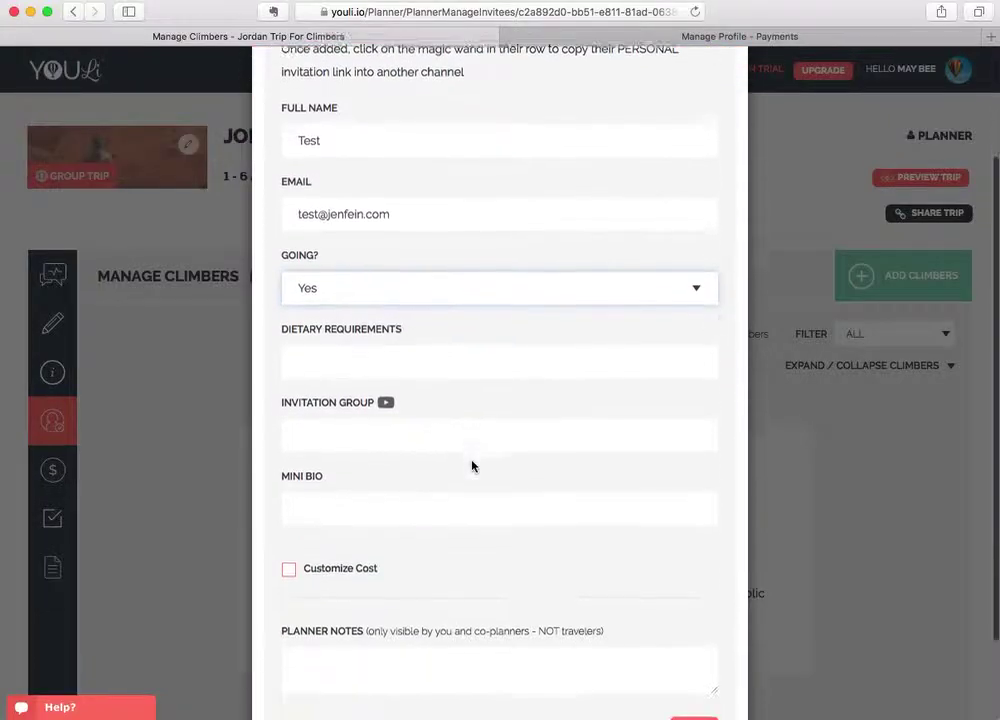
pyautogui.click(694, 626)
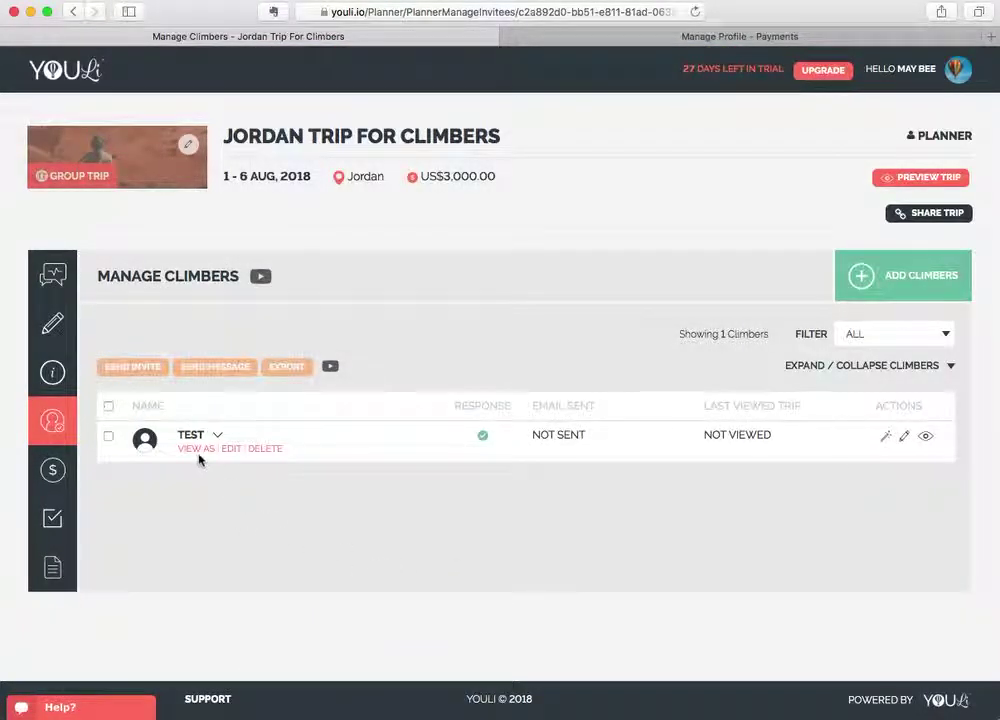
# On Test's trip page, start a credit-card payment of the US$600.00 deposit, then close the card form.
pyautogui.click(197, 450)
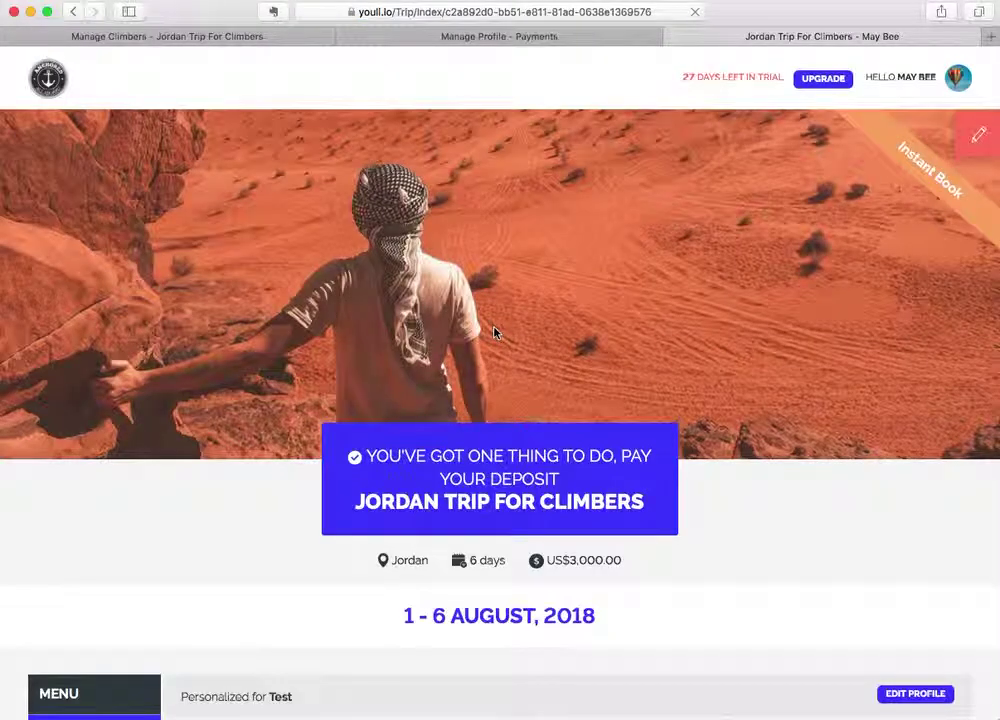
pyautogui.scroll(-5, 495, 333)
pyautogui.click(560, 302)
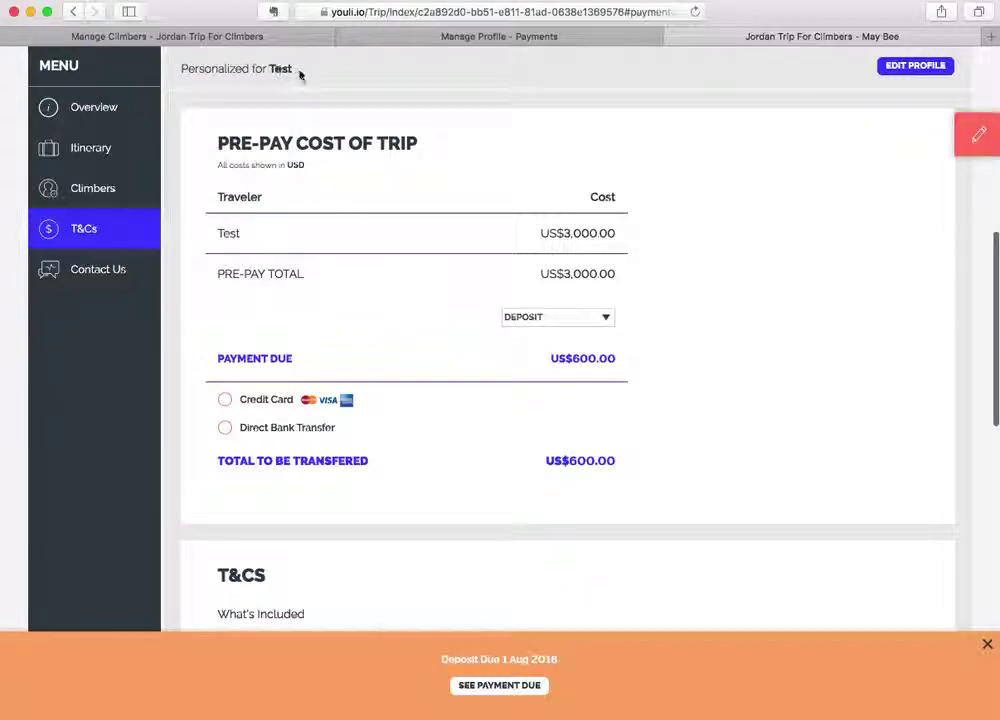
pyautogui.click(226, 400)
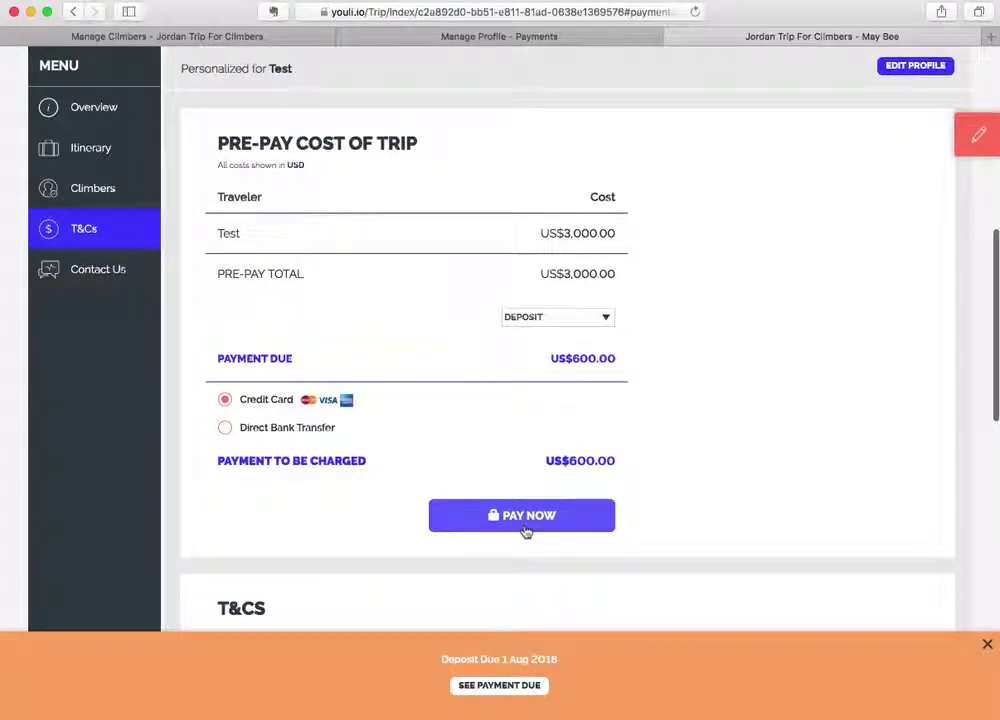
pyautogui.click(525, 528)
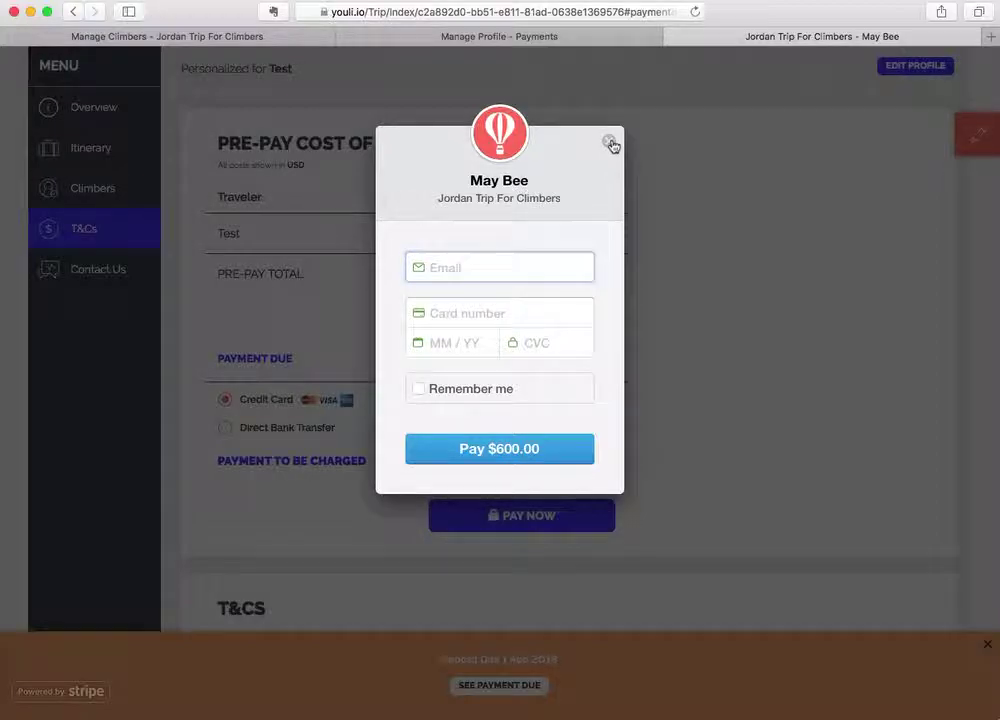
pyautogui.click(611, 144)
# Submit the US$600 deposit by direct bank transfer and return to the trip editor.
pyautogui.click(259, 433)
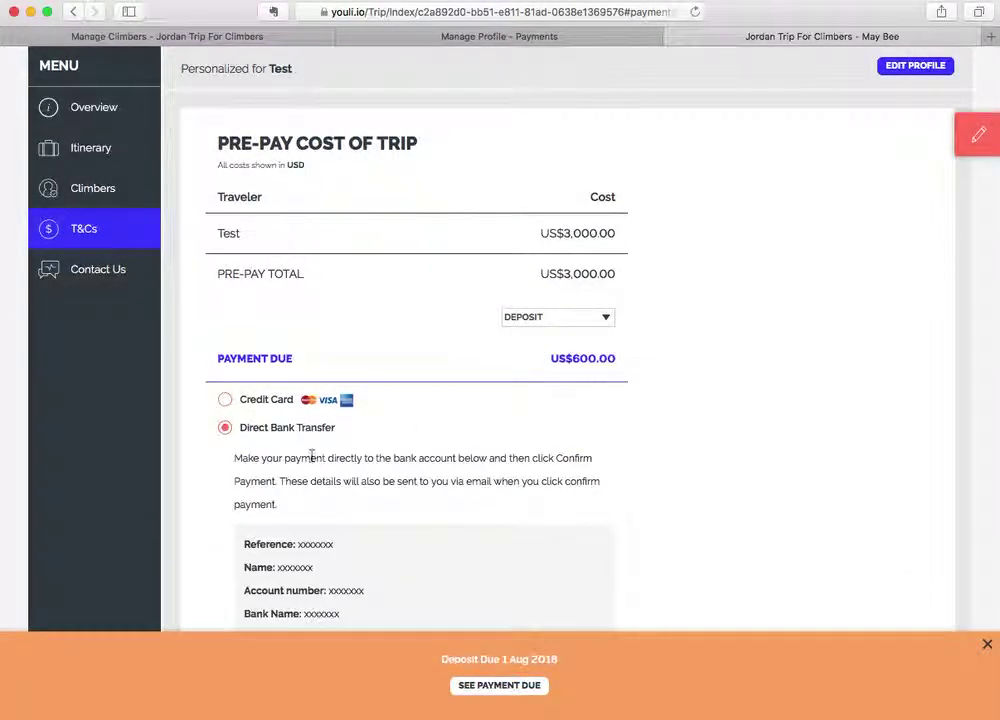
pyautogui.scroll(-5, 340, 471)
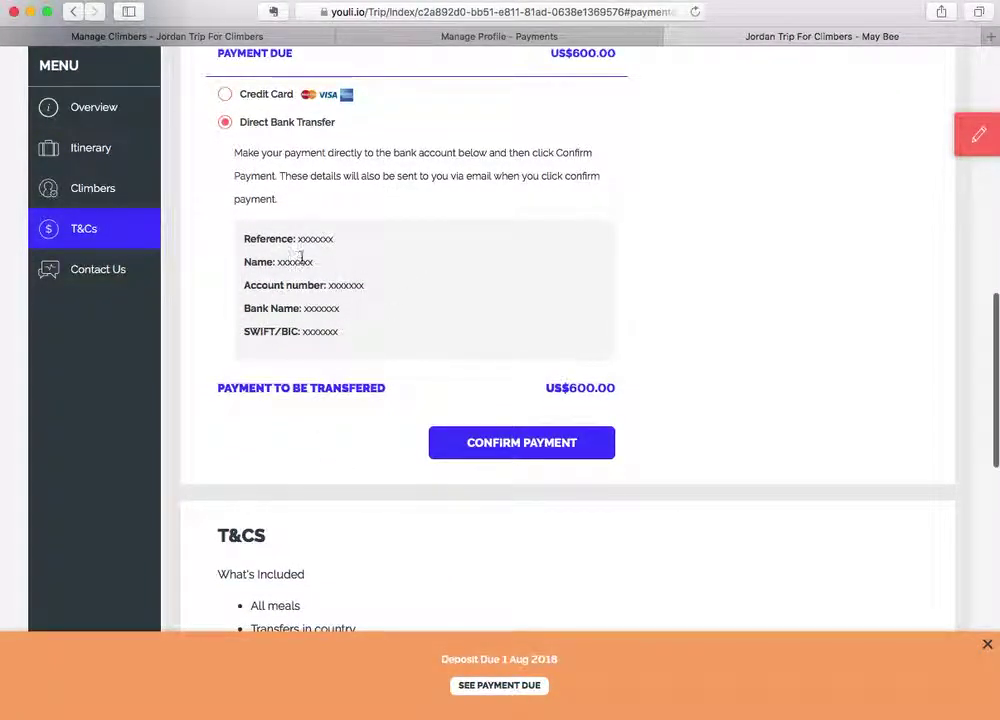
pyautogui.click(495, 445)
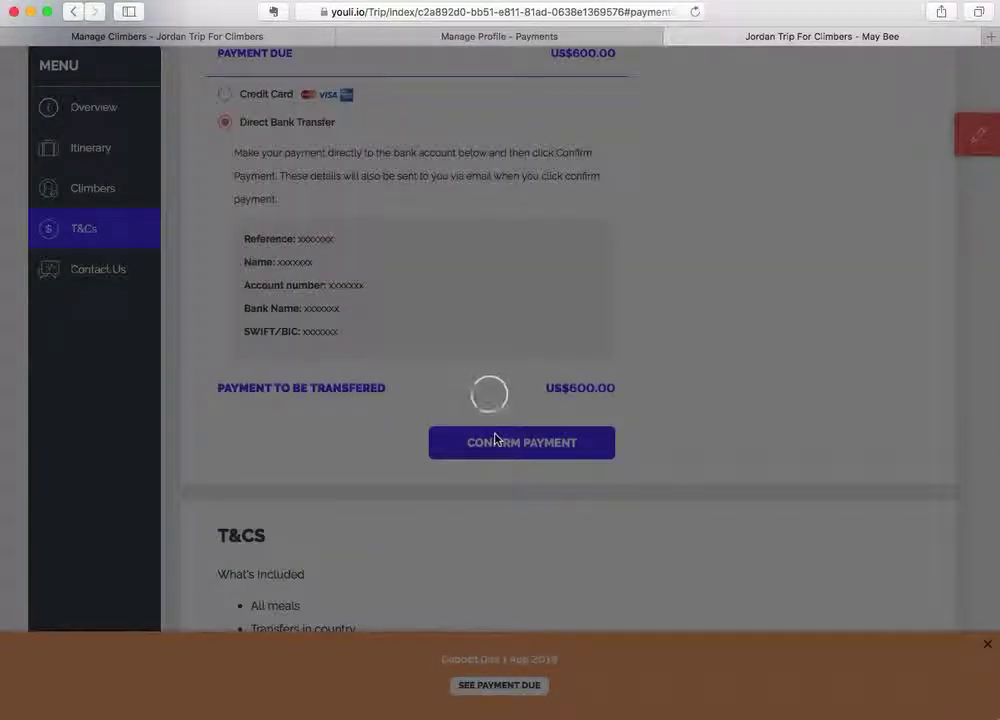
pyautogui.scroll(5, 421, 366)
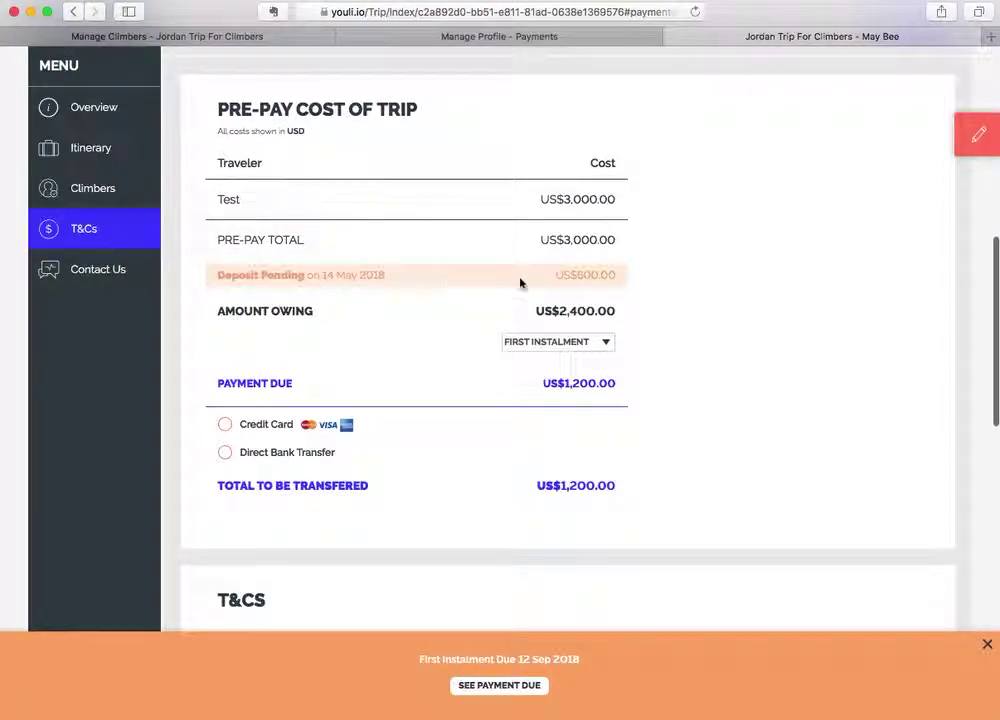
pyautogui.click(958, 138)
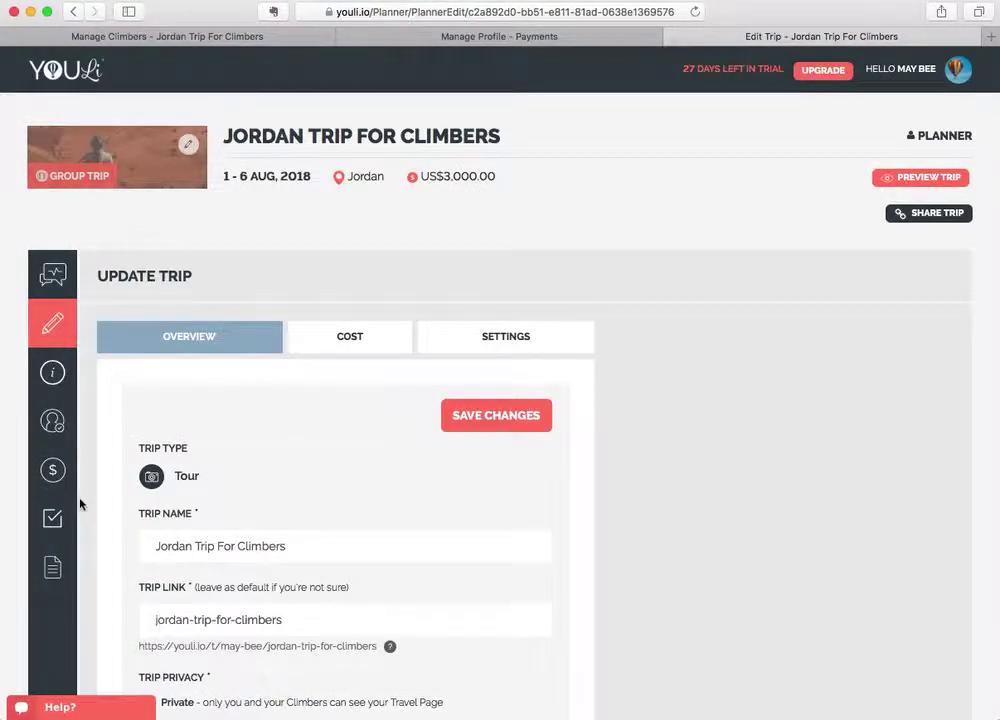
# Mark Test's US$600 bank transfer as received in Manage Payments, then view Test's trip page.
pyautogui.click(53, 469)
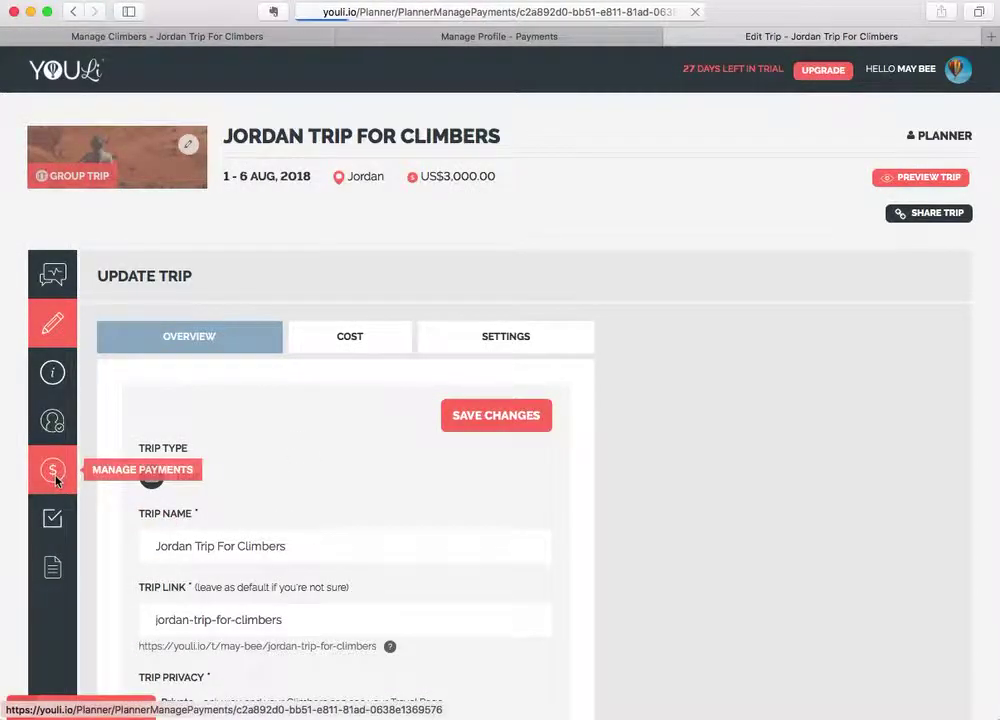
pyautogui.scroll(-3, 250, 502)
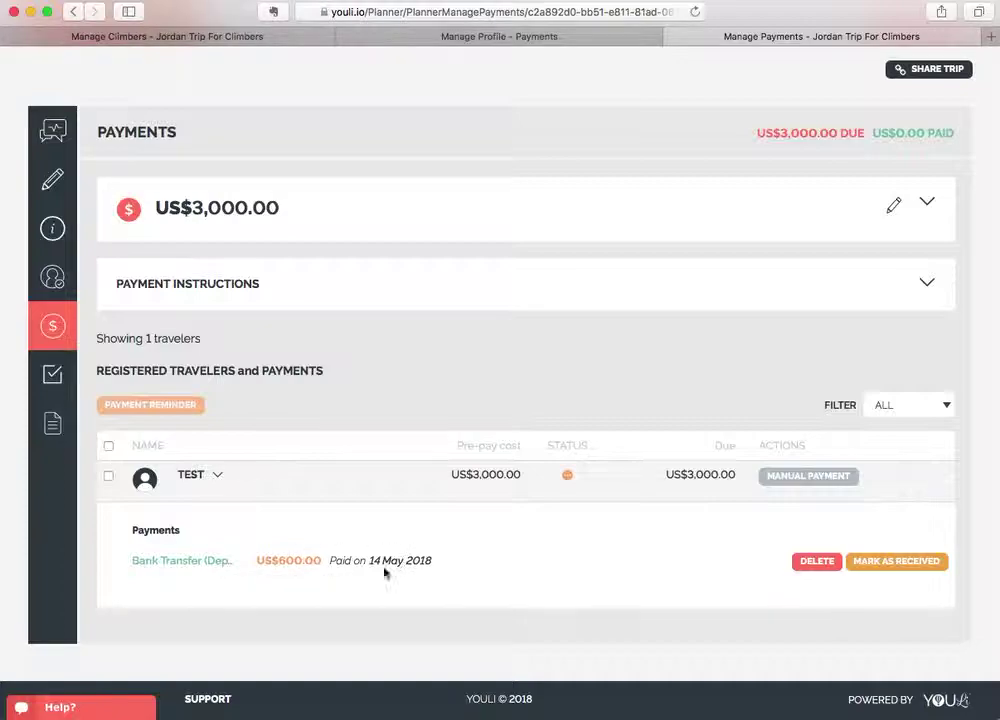
pyautogui.moveTo(205, 481)
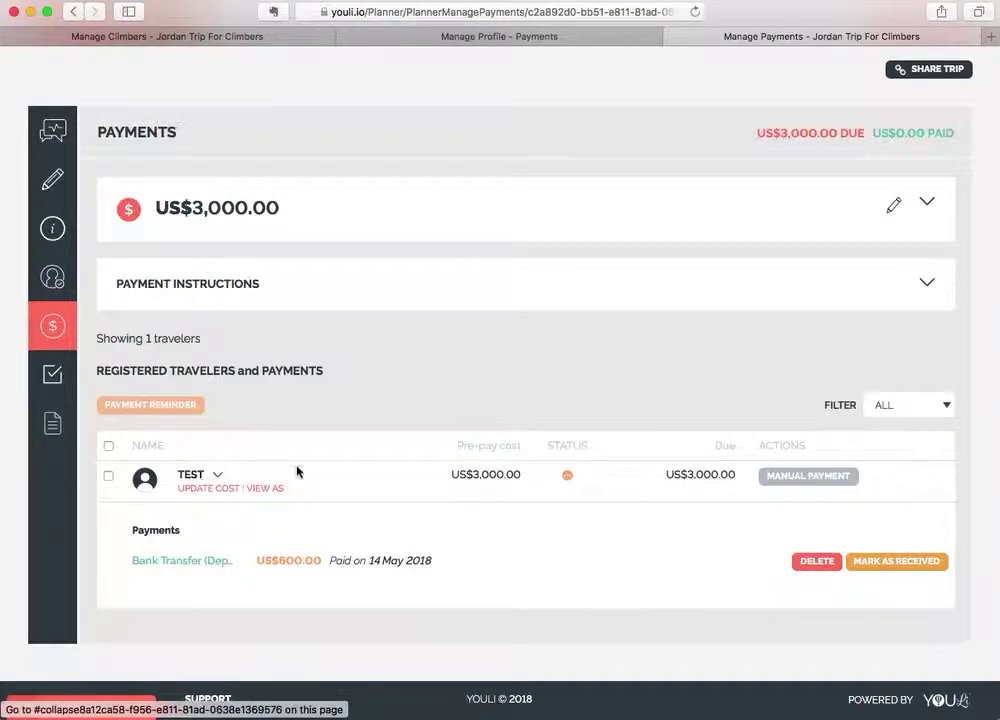
pyautogui.click(897, 562)
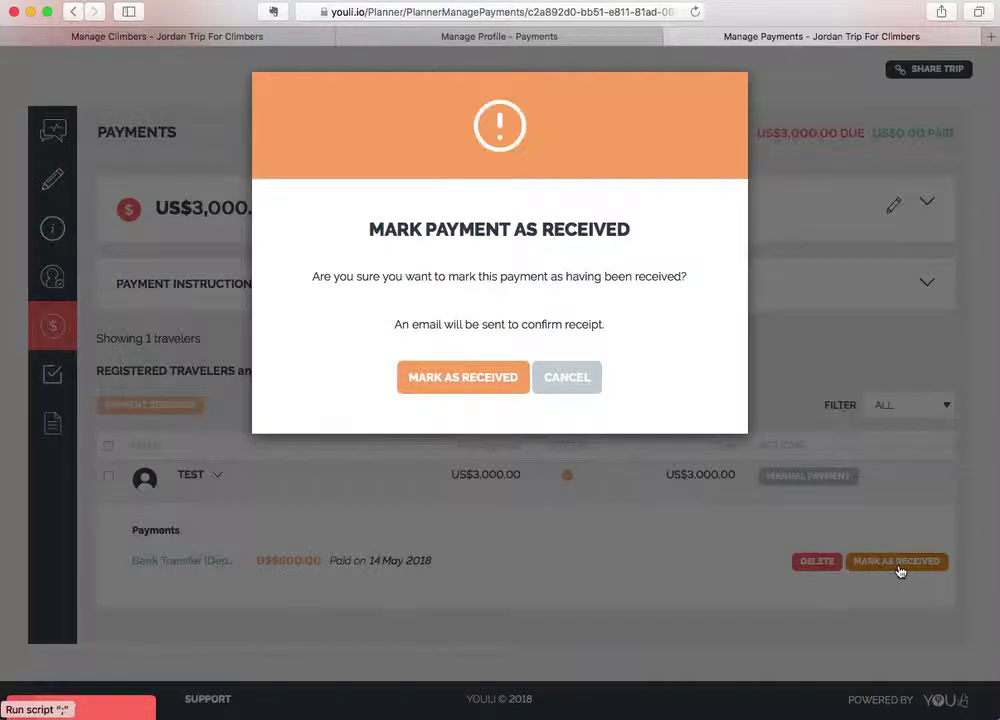
pyautogui.click(466, 377)
pyautogui.scroll(-3, 444, 455)
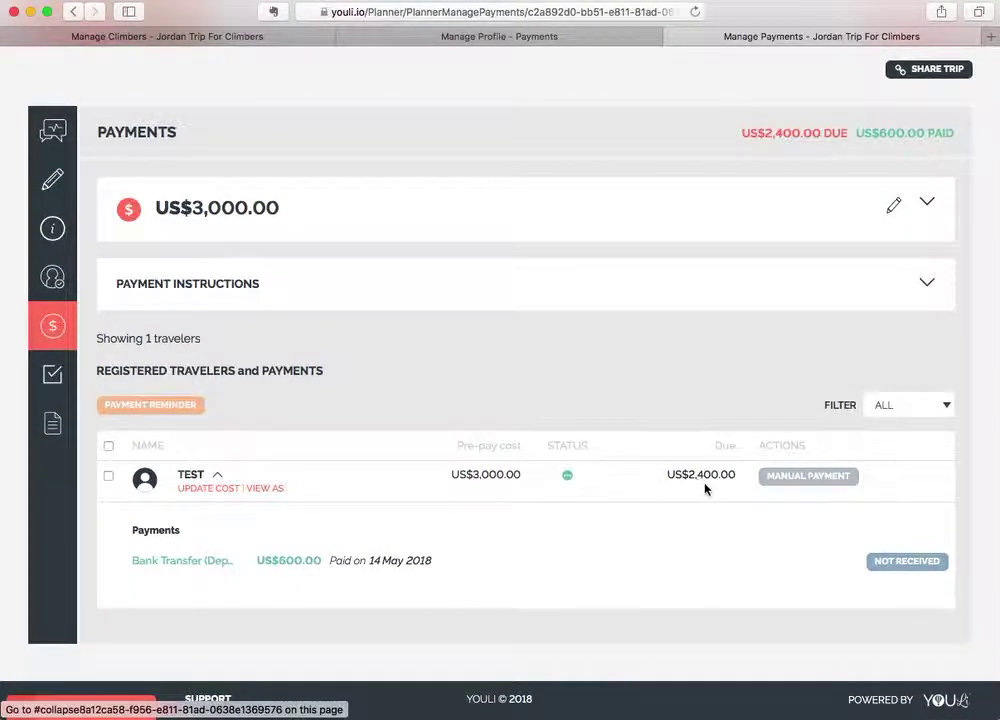
pyautogui.click(262, 489)
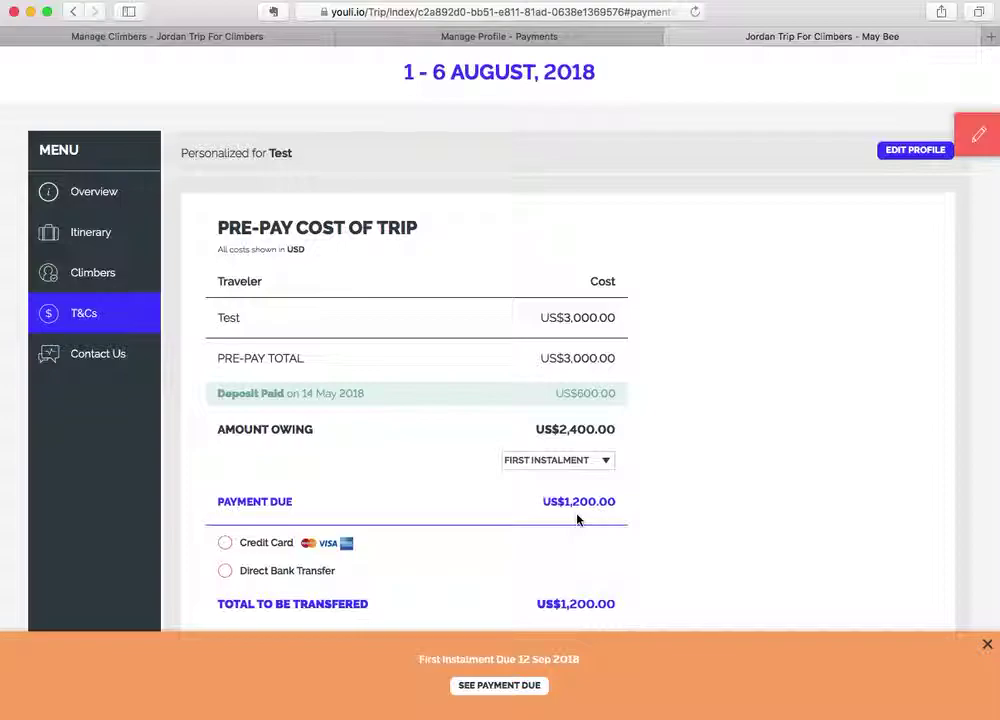
# Select Balance Due on Test's traveler page to confirm US$2,400.00 payable, then return to editing.
pyautogui.click(558, 460)
pyautogui.click(565, 481)
pyautogui.scroll(-5, 458, 528)
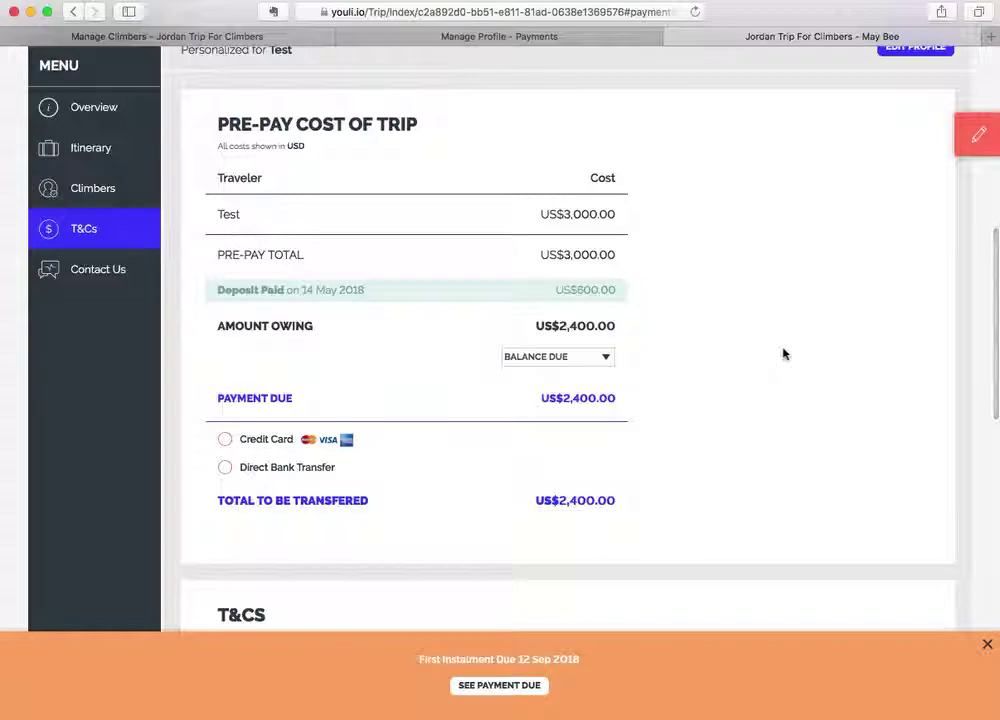
pyautogui.scroll(2, 783, 353)
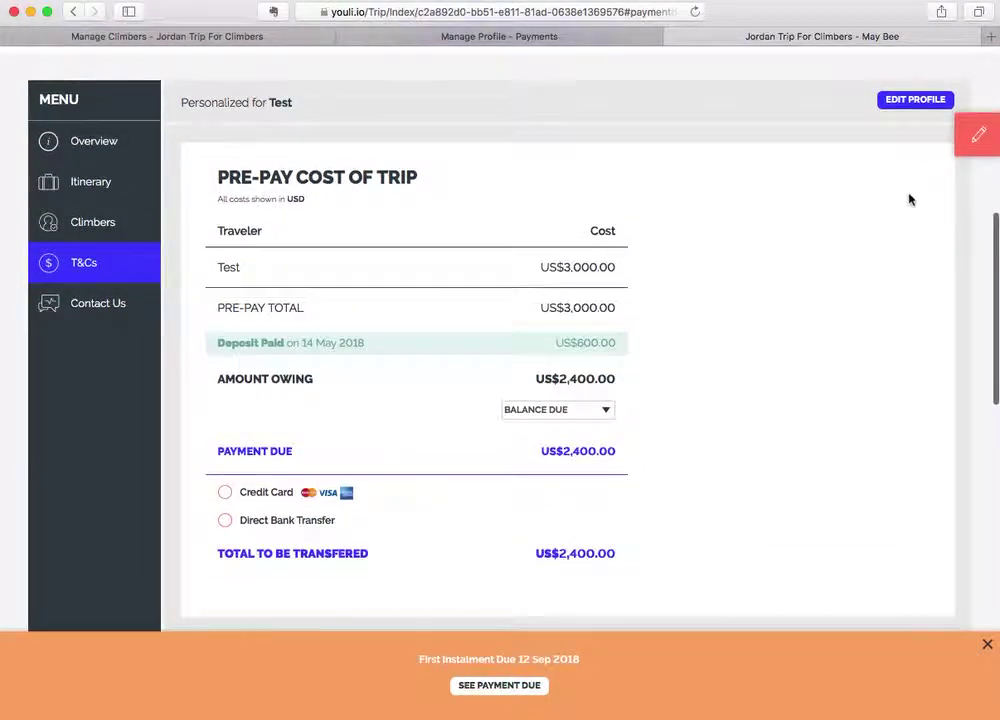
pyautogui.click(964, 145)
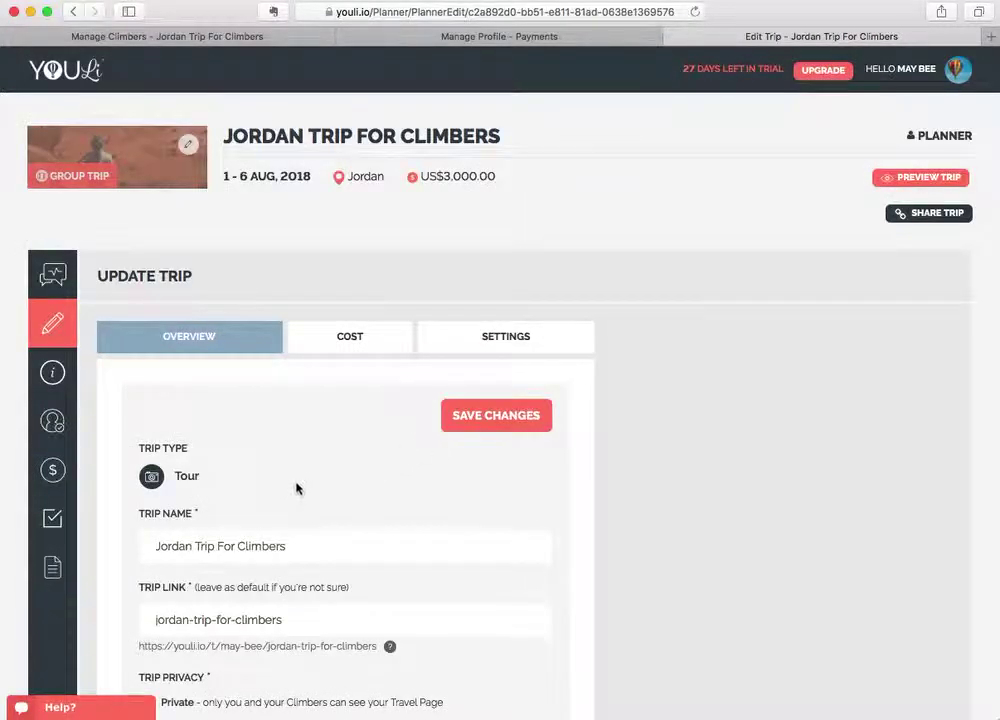
# In Manage Payments, change Test's individual cost from 3000.00 to 2400.00 USD.
pyautogui.click(342, 338)
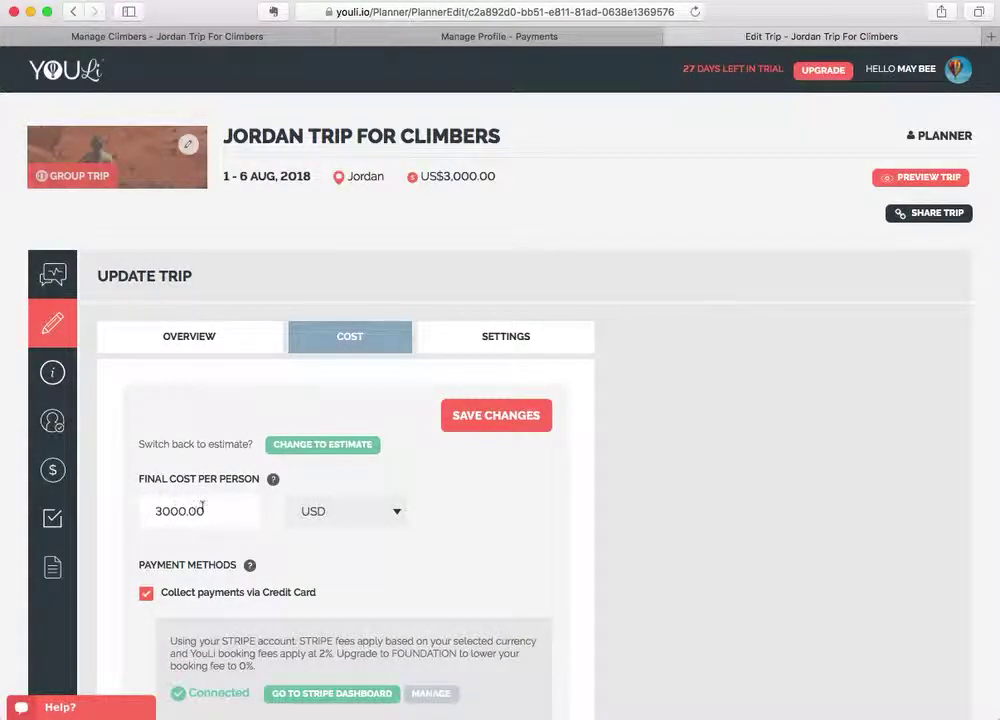
pyautogui.click(62, 468)
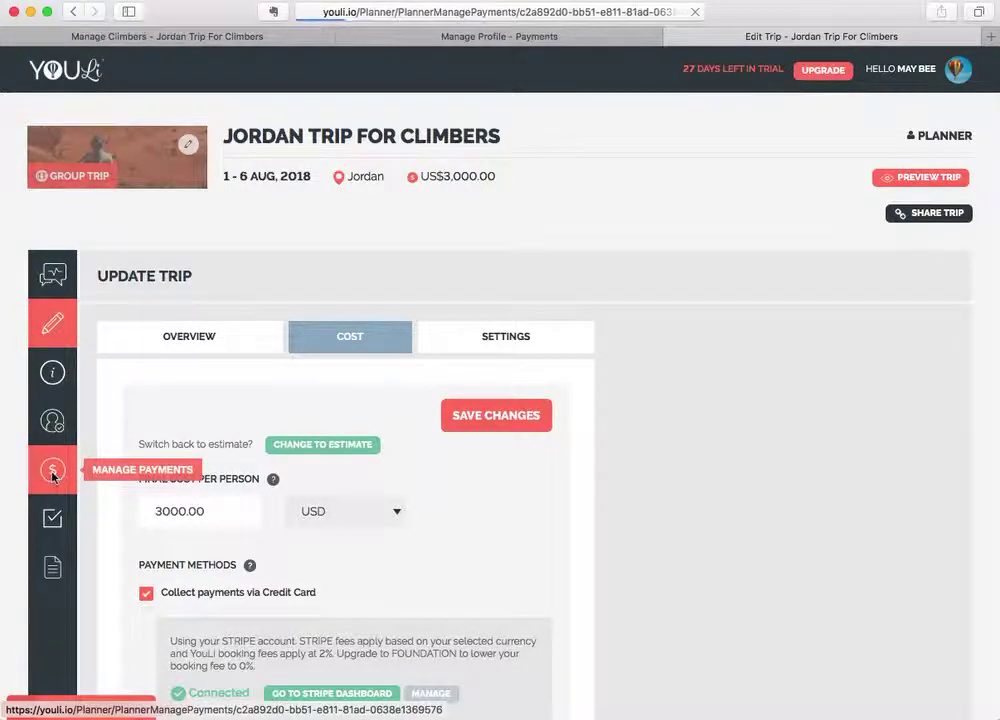
pyautogui.scroll(-2, 400, 589)
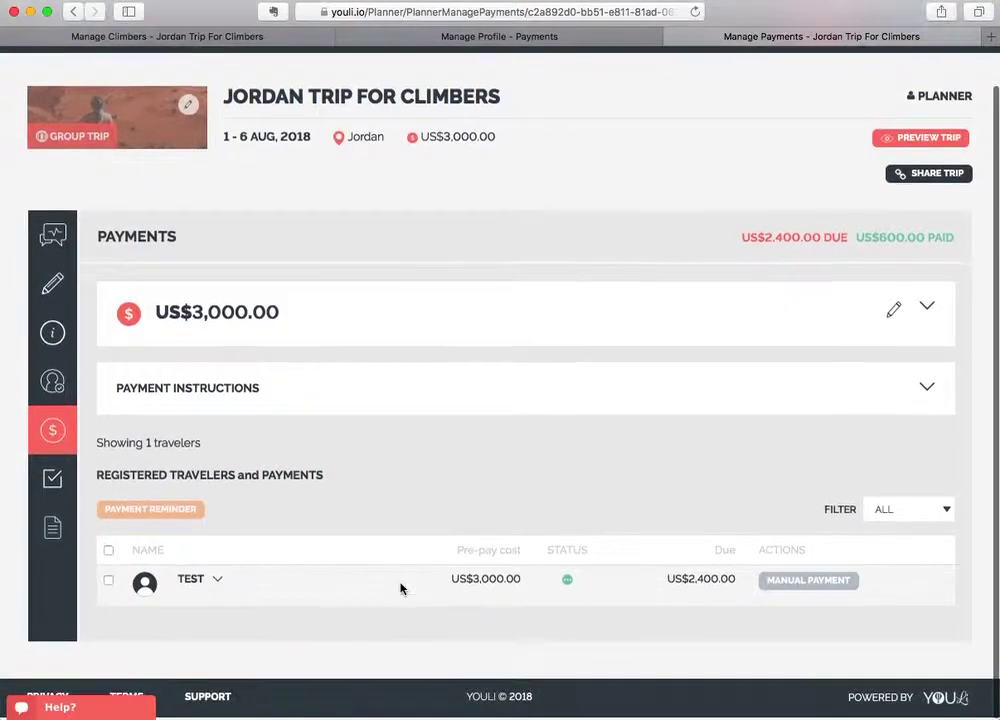
pyautogui.click(210, 596)
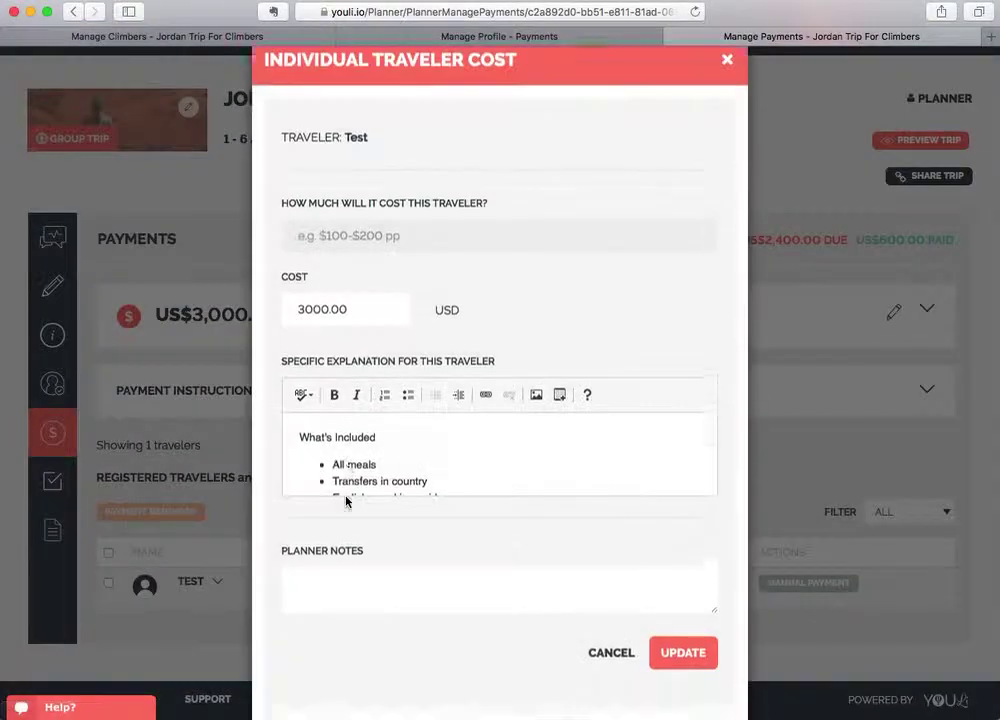
pyautogui.moveTo(312, 346); pyautogui.dragTo(272, 346)
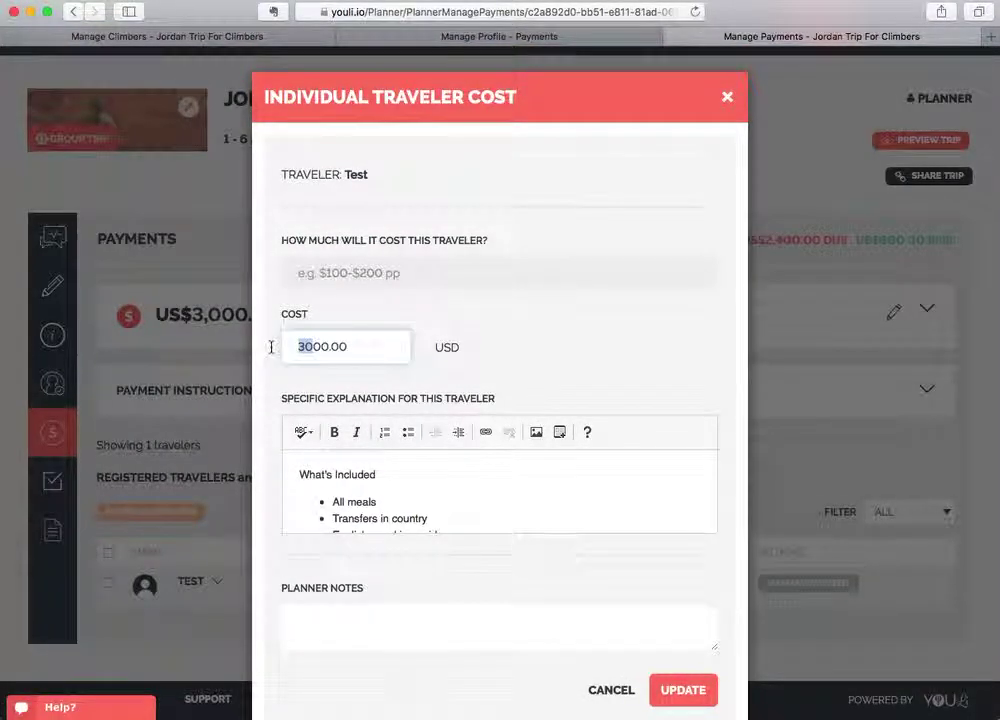
pyautogui.write('24')
pyautogui.click(687, 690)
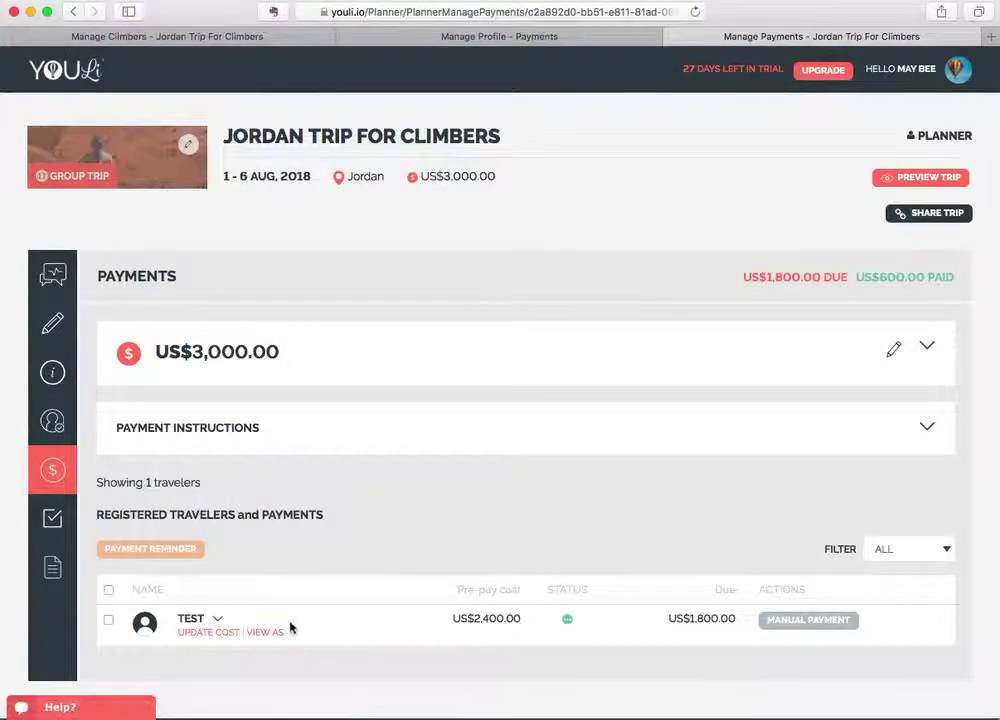
# View the trip as Test and choose Balance Due to confirm US$1,800.00 remaining.
pyautogui.click(264, 633)
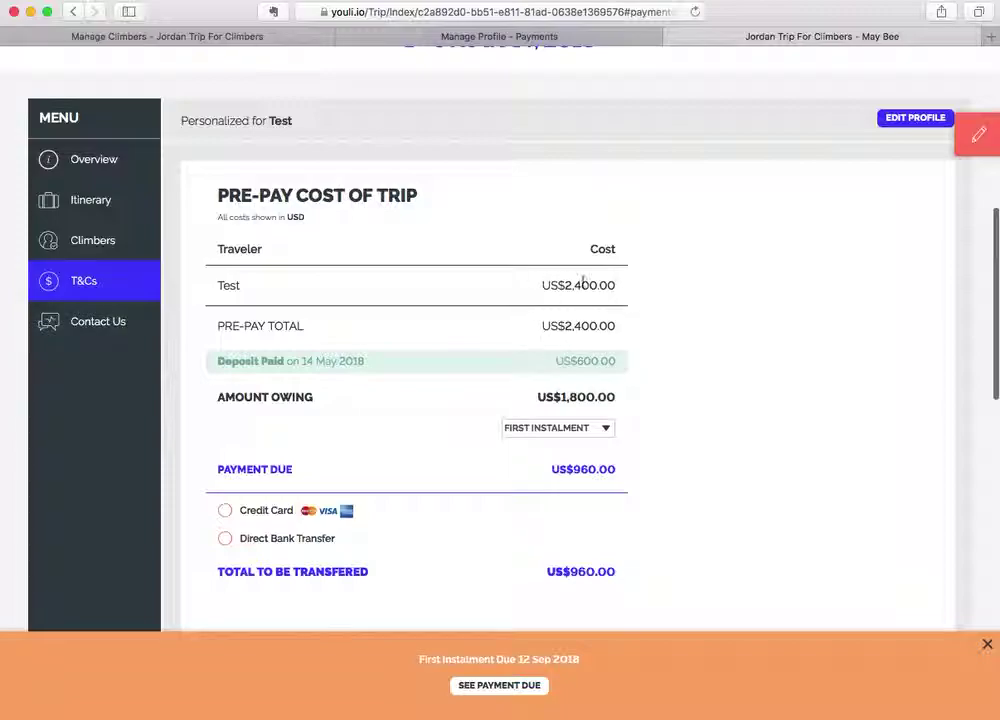
pyautogui.click(538, 432)
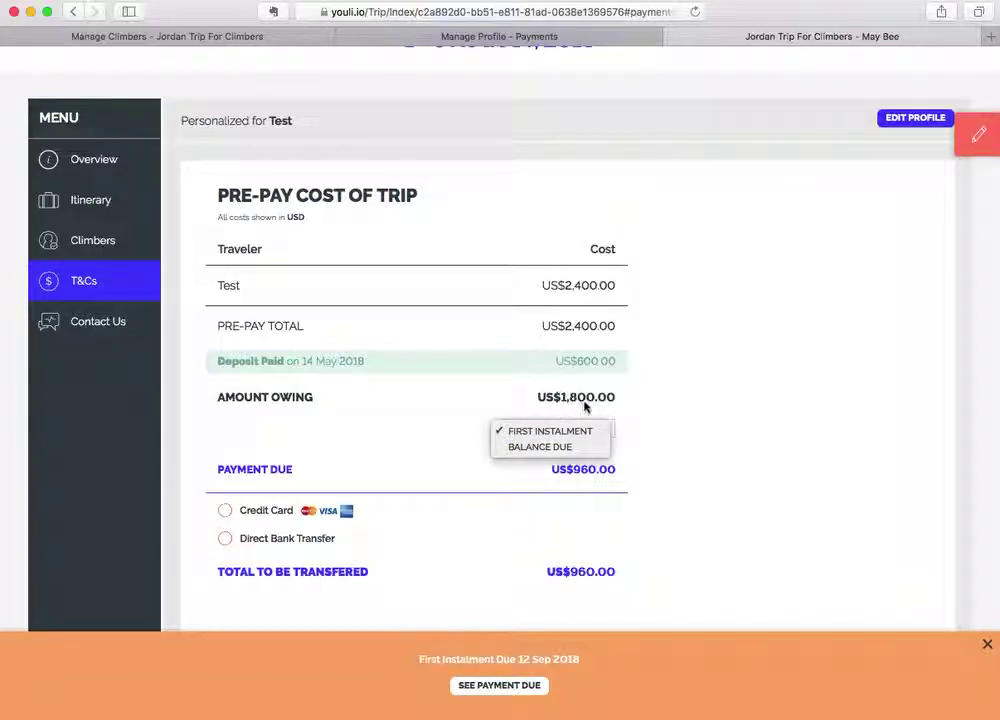
pyautogui.click(541, 449)
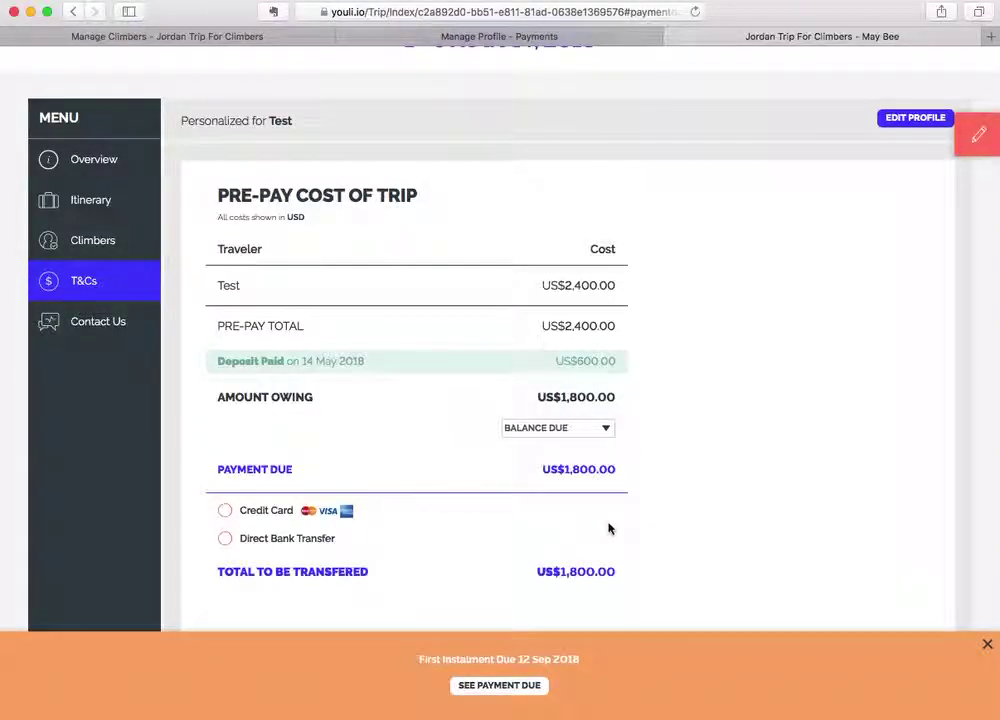
pyautogui.click(960, 138)
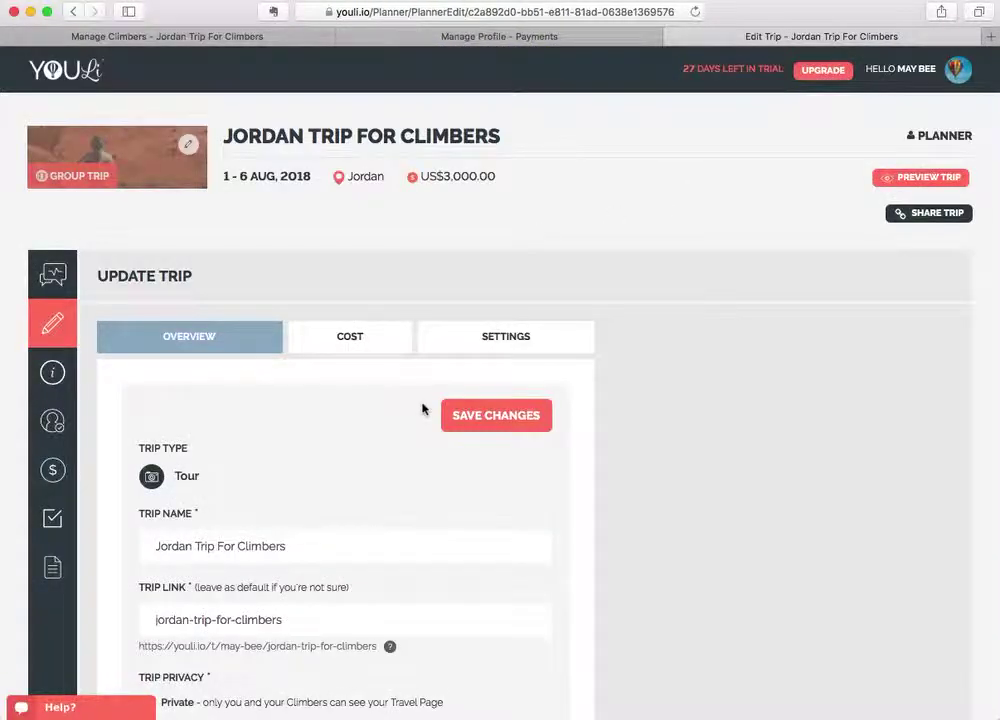
# Review the Cost tab's payment methods and the Deposit and First Instalment schedule.
pyautogui.click(368, 348)
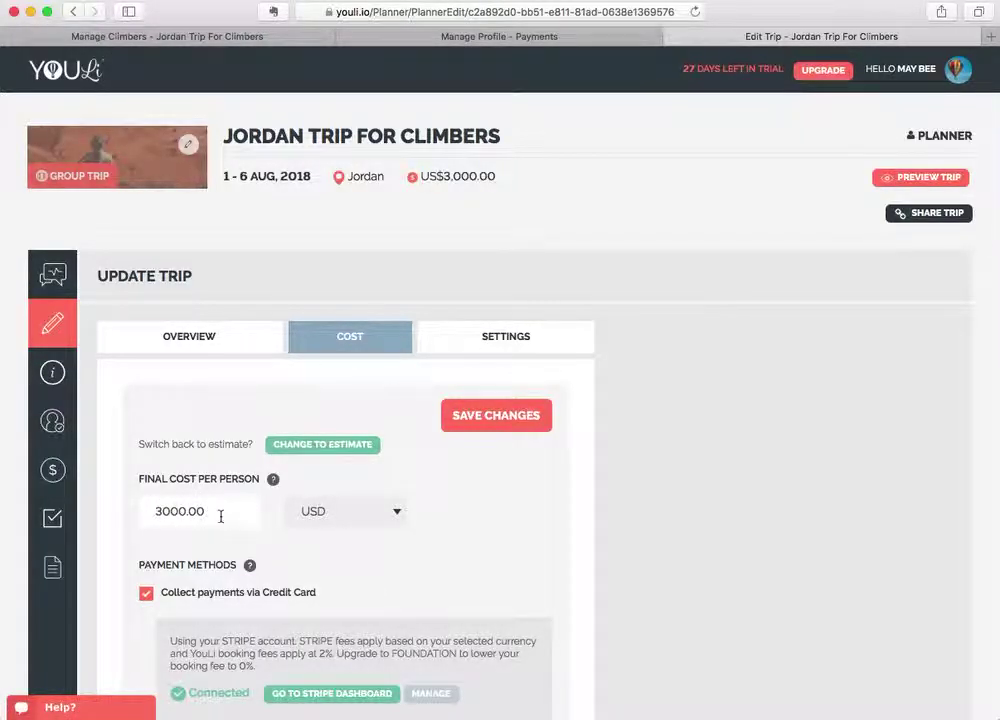
pyautogui.scroll(-5, 221, 516)
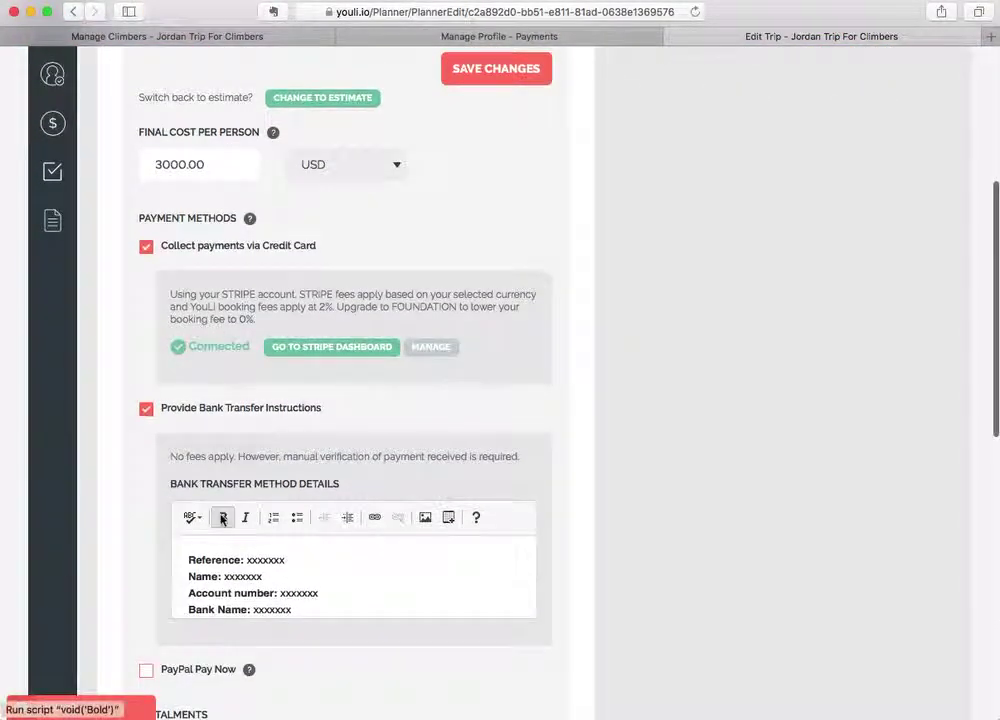
pyautogui.scroll(-4, 114, 378)
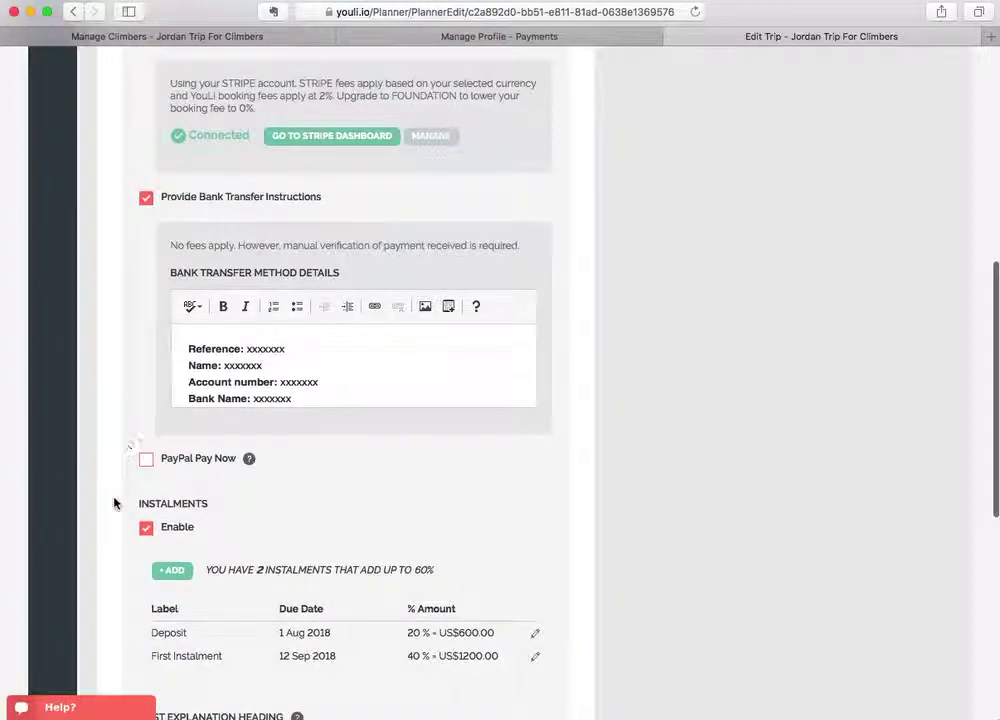
pyautogui.scroll(7, 119, 602)
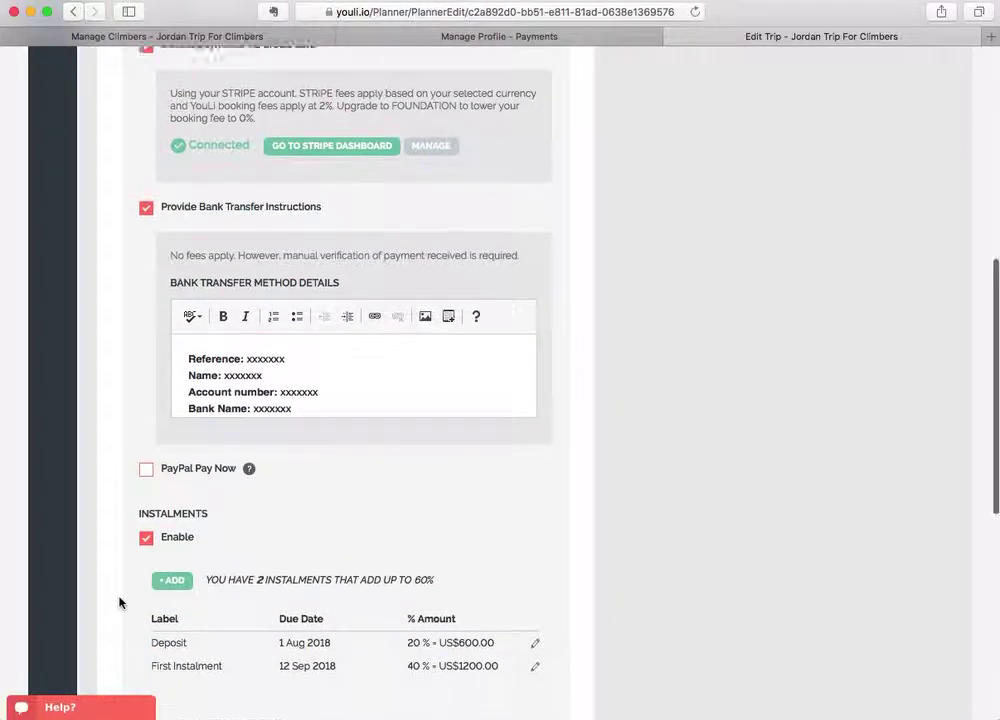